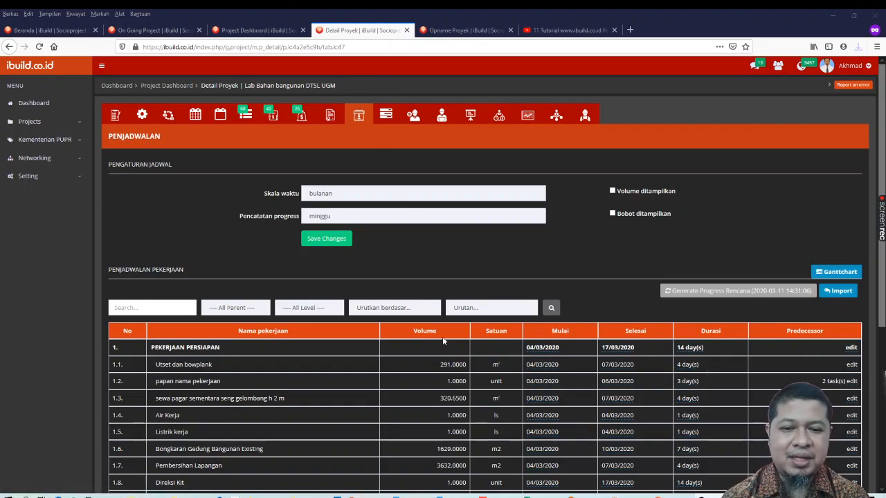
# Review the work schedule table and inspect the start date editor for Utset dan bowplank
pyautogui.scroll(-2, 442, 354)
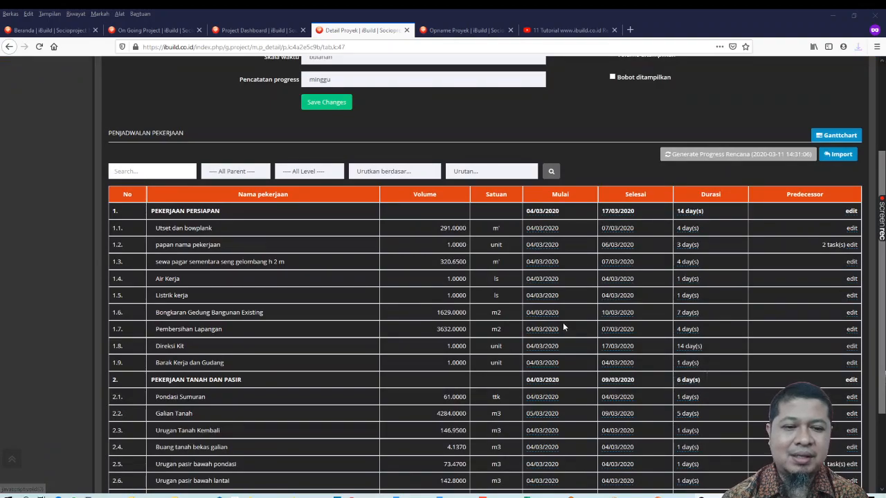
pyautogui.scroll(-1, 562, 324)
pyautogui.scroll(-2, 562, 322)
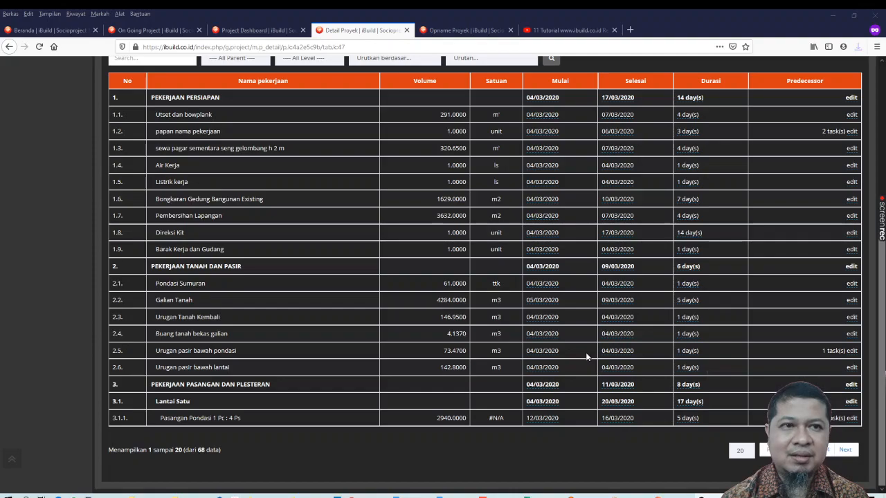
pyautogui.scroll(3, 585, 290)
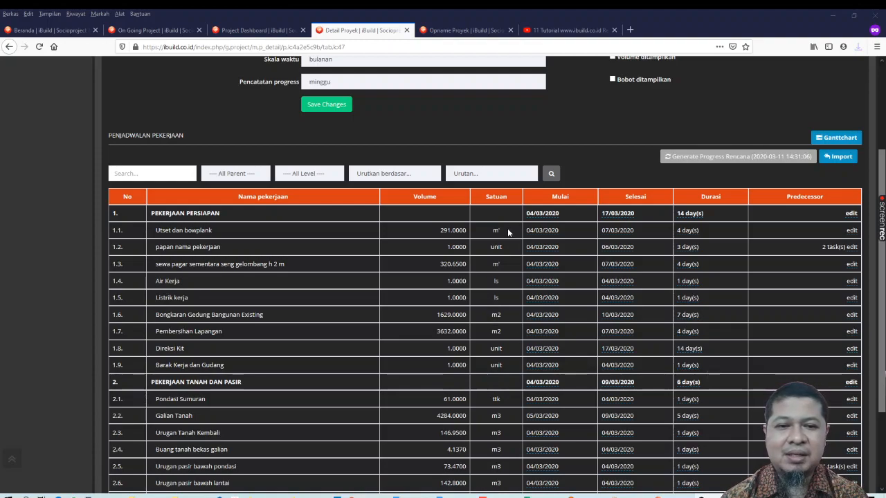
pyautogui.click(543, 235)
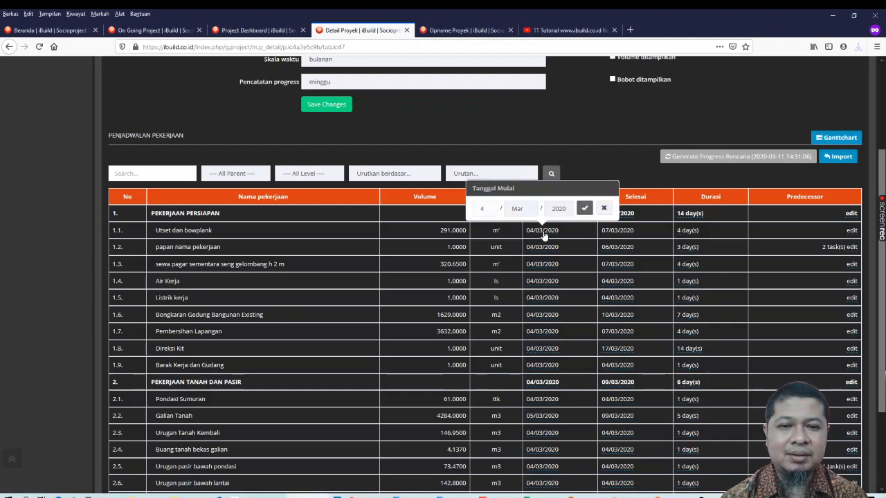
pyautogui.click(544, 235)
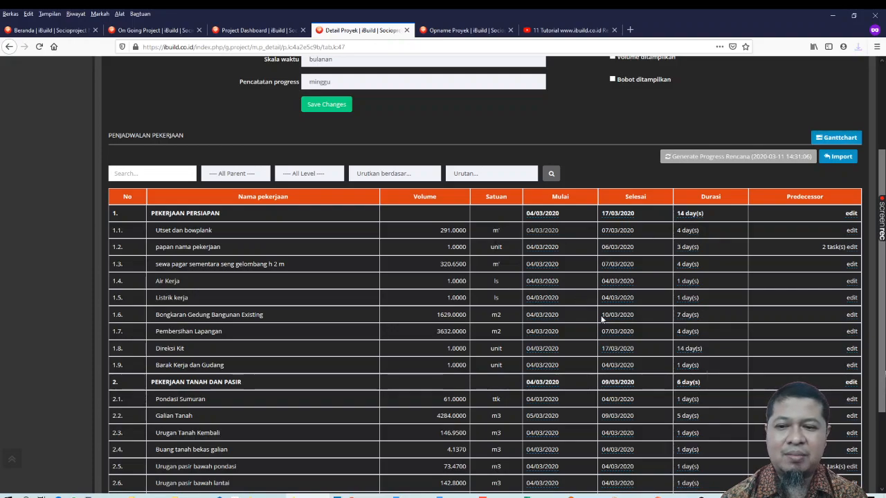
# Try to set the start date of PEKERJAAN TANAH DAN PASIR to 18 Mar 2020
pyautogui.scroll(-1, 607, 342)
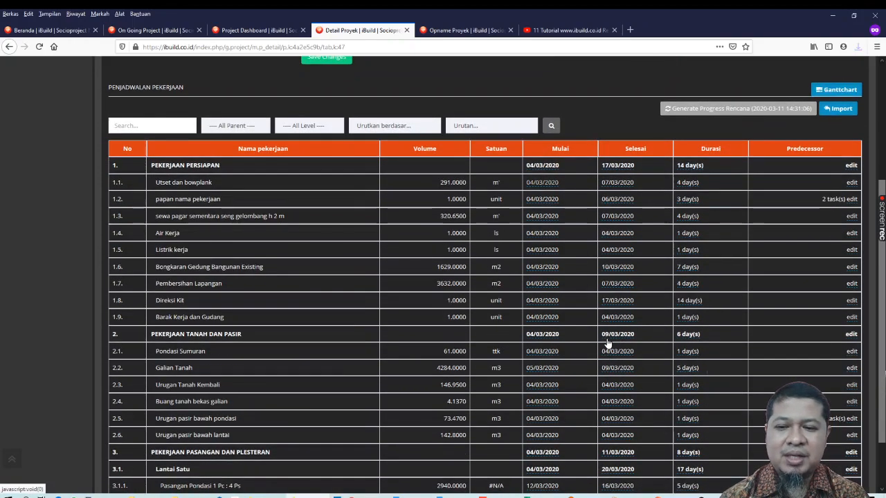
pyautogui.scroll(-1, 606, 342)
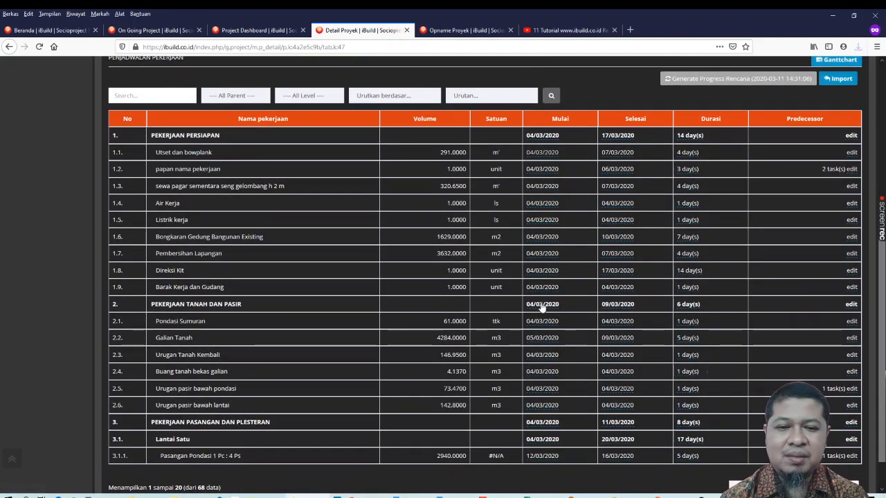
pyautogui.click(544, 305)
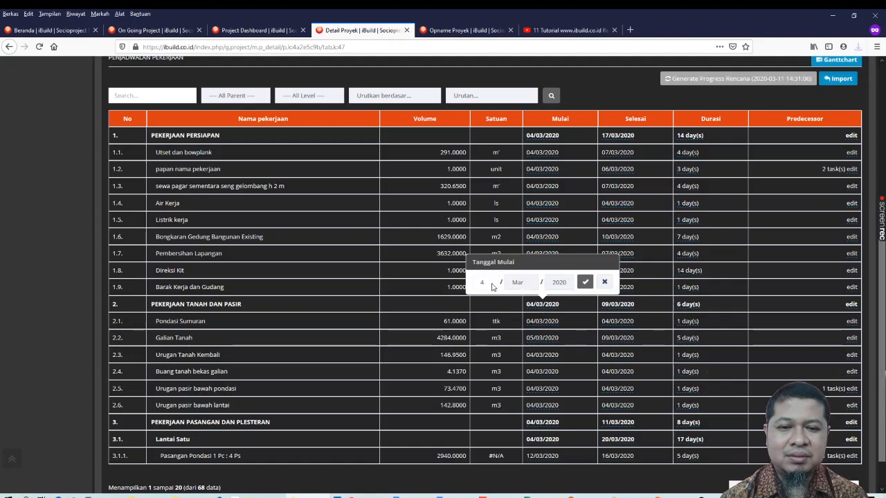
pyautogui.click(493, 286)
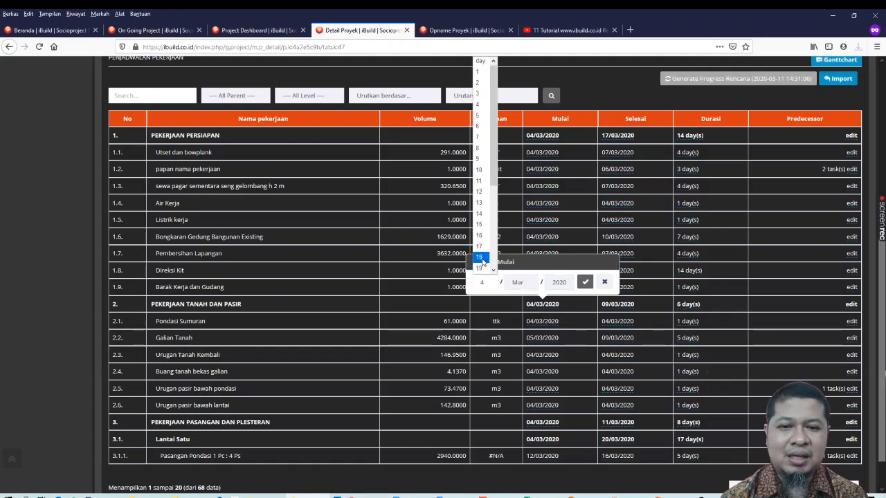
pyautogui.click(479, 257)
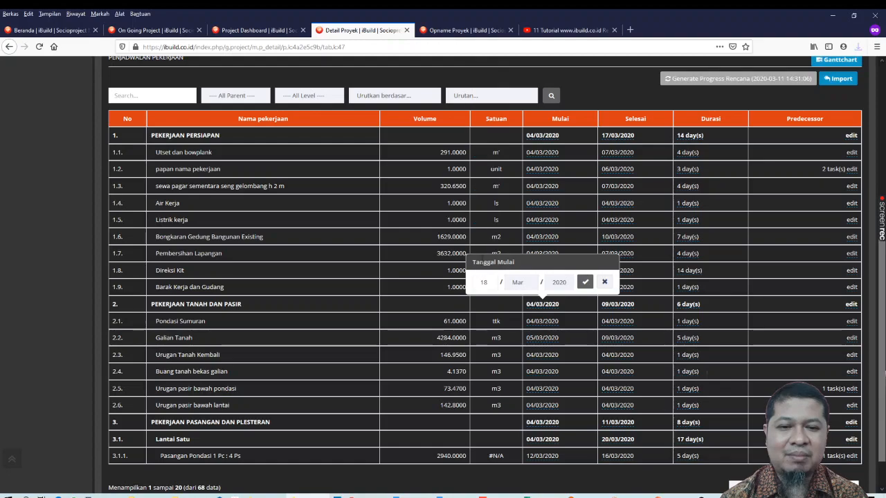
pyautogui.click(585, 282)
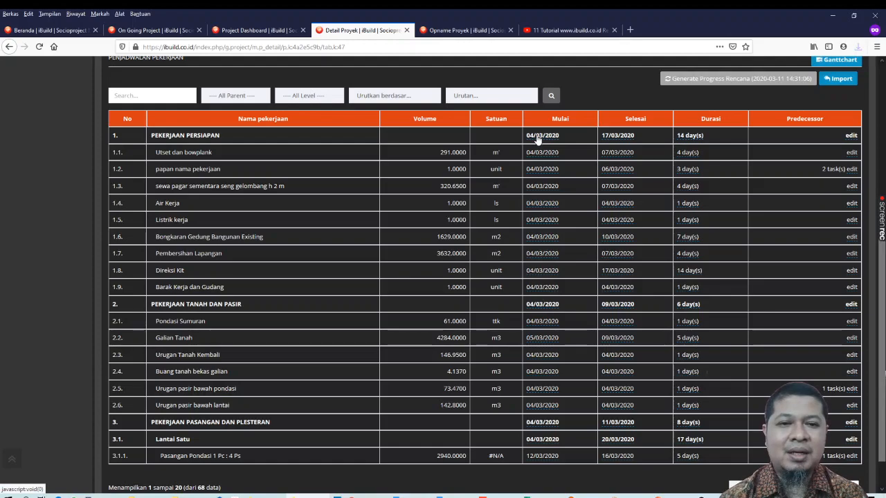
pyautogui.click(539, 306)
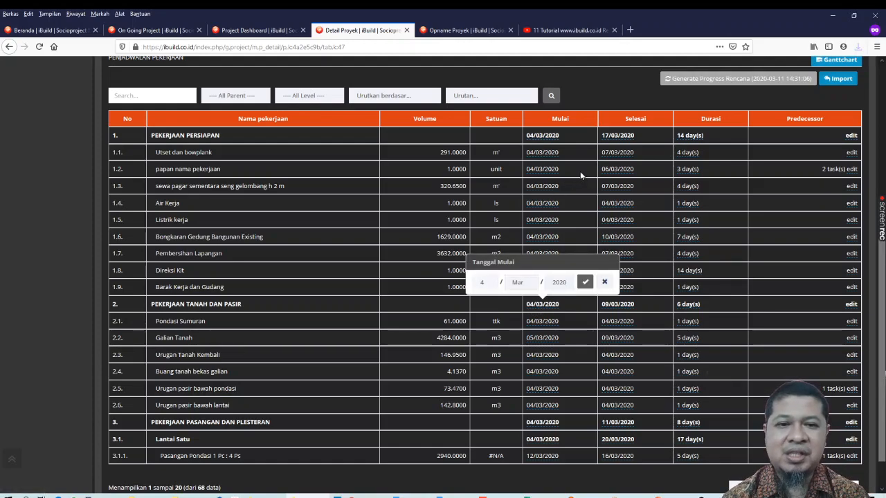
pyautogui.click(580, 172)
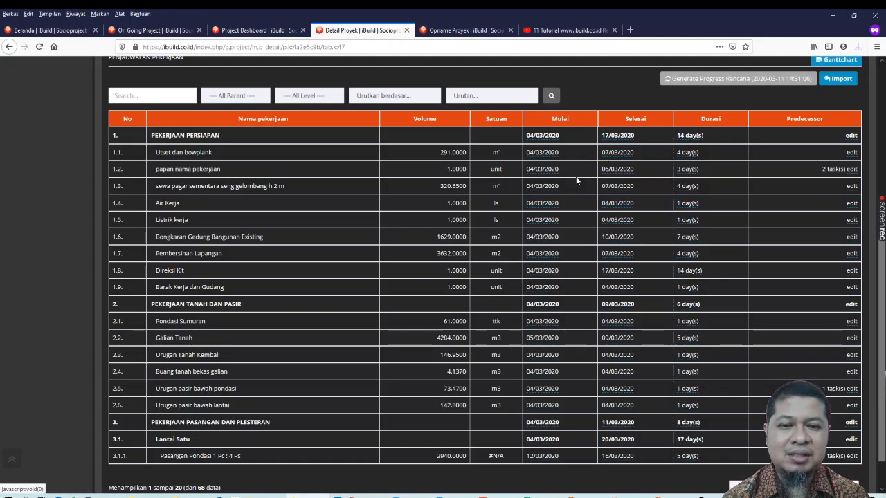
# Check today's date in the system calendar and set the start date of PEKERJAAN TANAH DAN PASIR to 18 Mar 2020
pyautogui.click(546, 308)
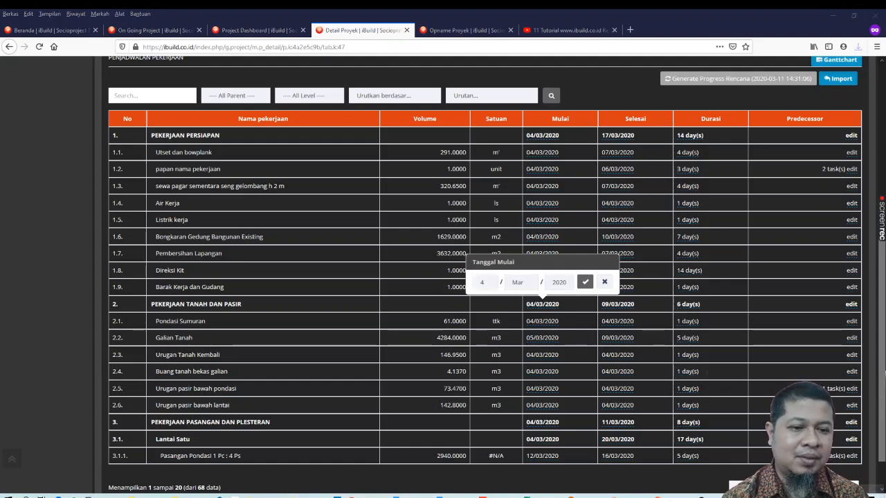
pyautogui.click(845, 495)
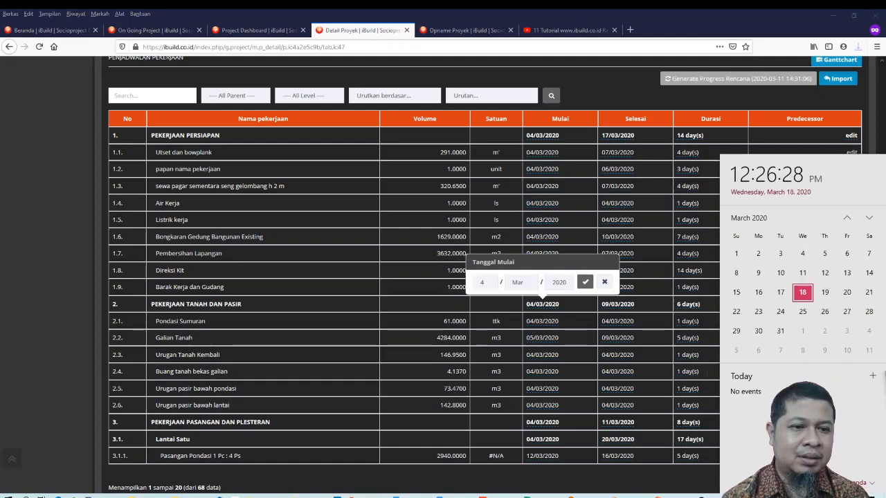
pyautogui.click(653, 219)
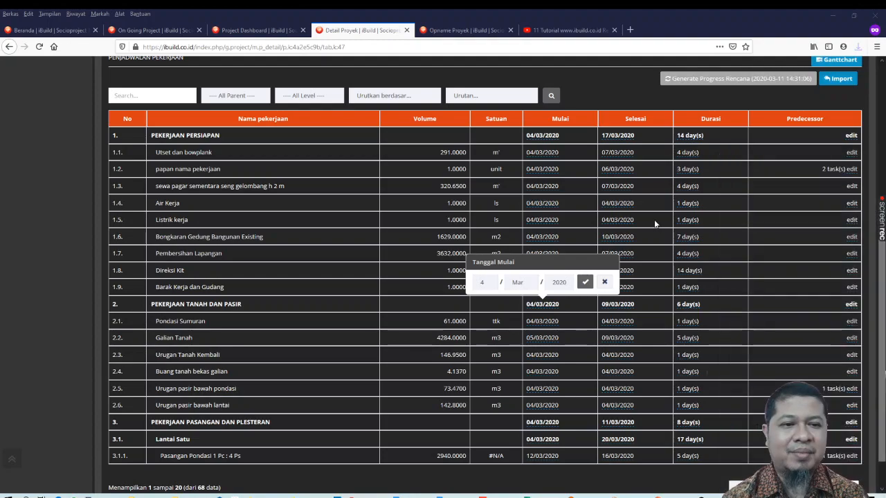
pyautogui.click(485, 281)
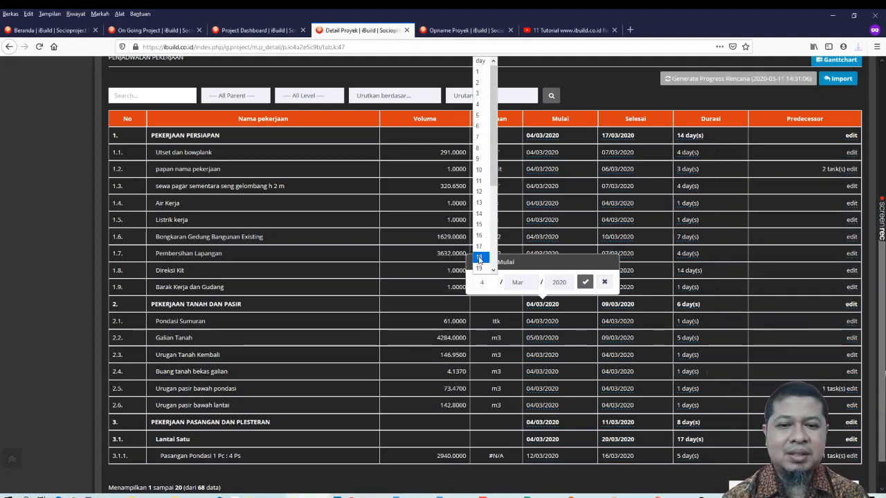
pyautogui.click(480, 257)
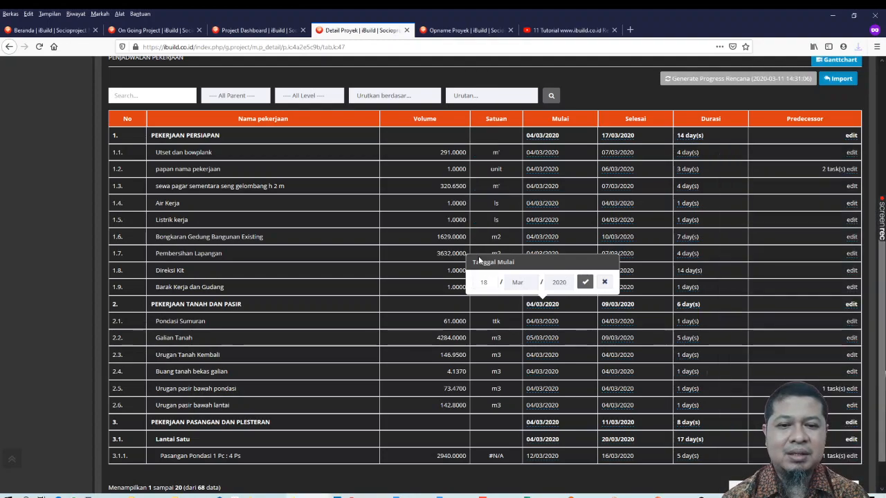
pyautogui.click(586, 282)
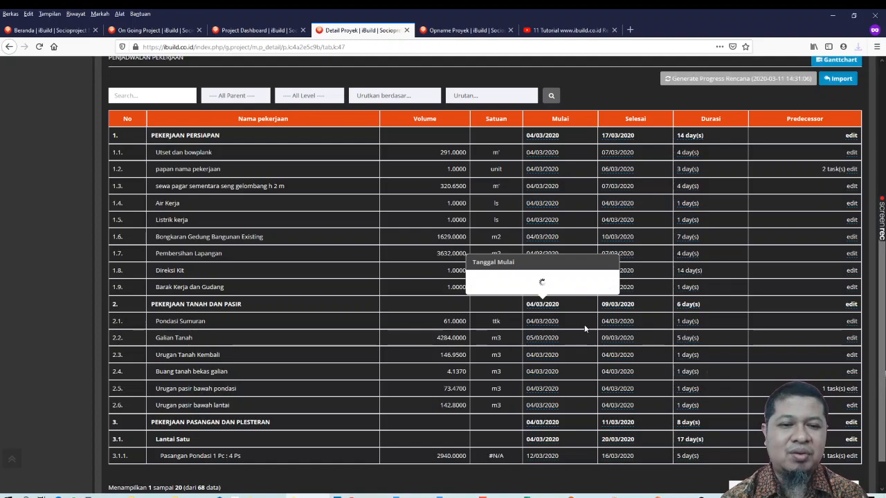
# Set the duration of PEKERJAAN TANAH DAN PASIR to 7 days
pyautogui.click(687, 305)
pyautogui.write('7')
pyautogui.press('Return')
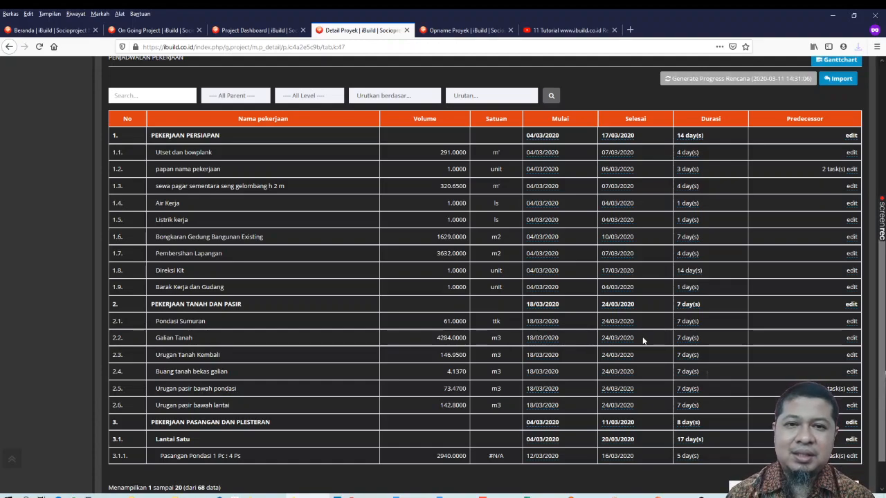
# Open the dashboard of the ongoing project Lab Bahan bangunan DTSL UGM in a new browser tab and switch to it
pyautogui.scroll(5, 642, 340)
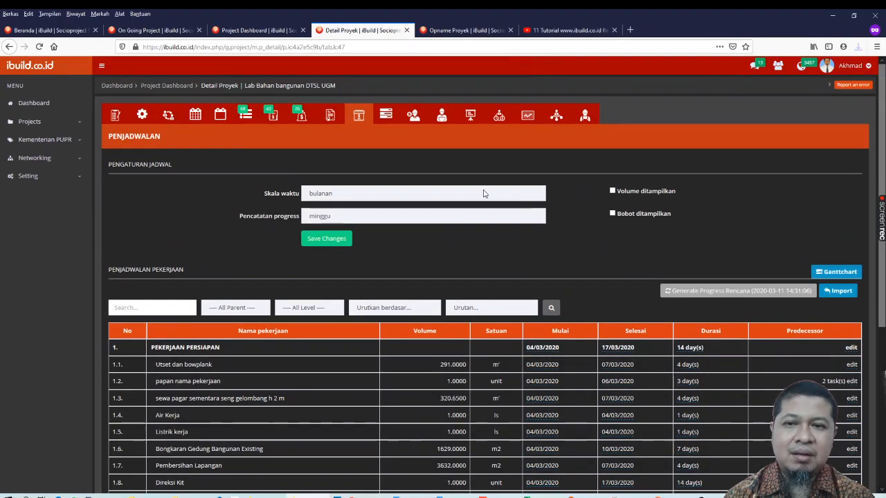
pyautogui.click(258, 30)
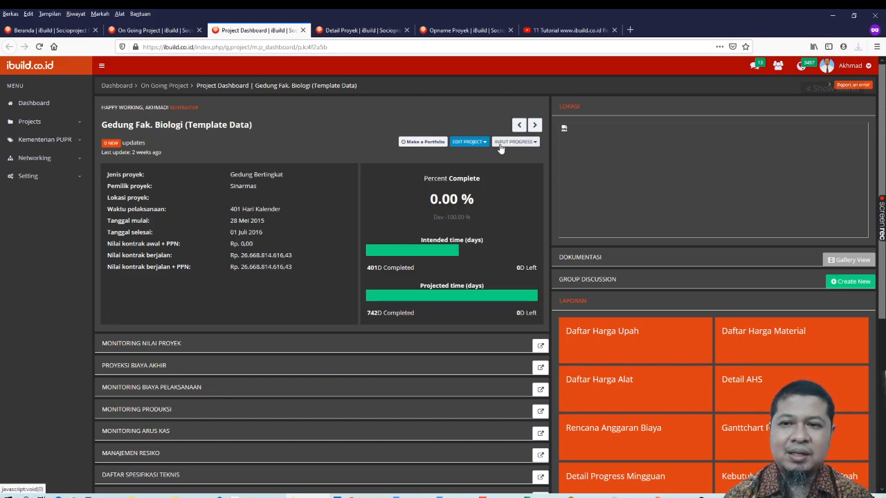
pyautogui.click(141, 31)
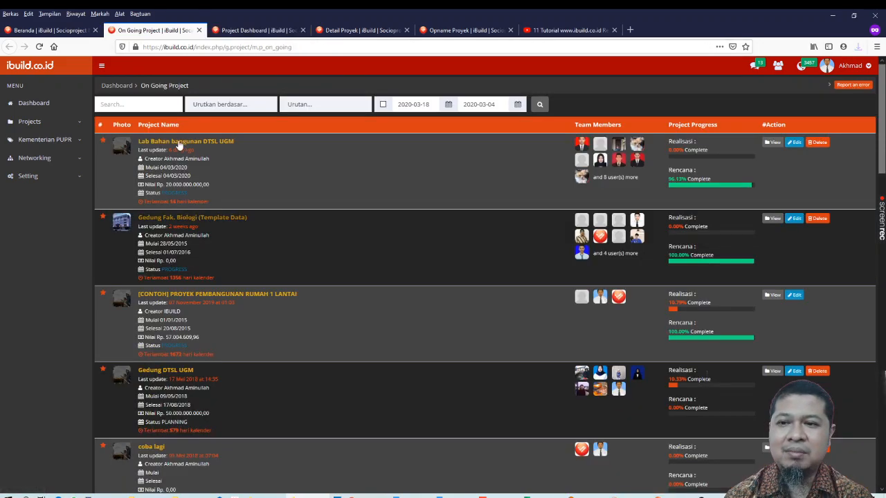
pyautogui.rightClick(216, 143)
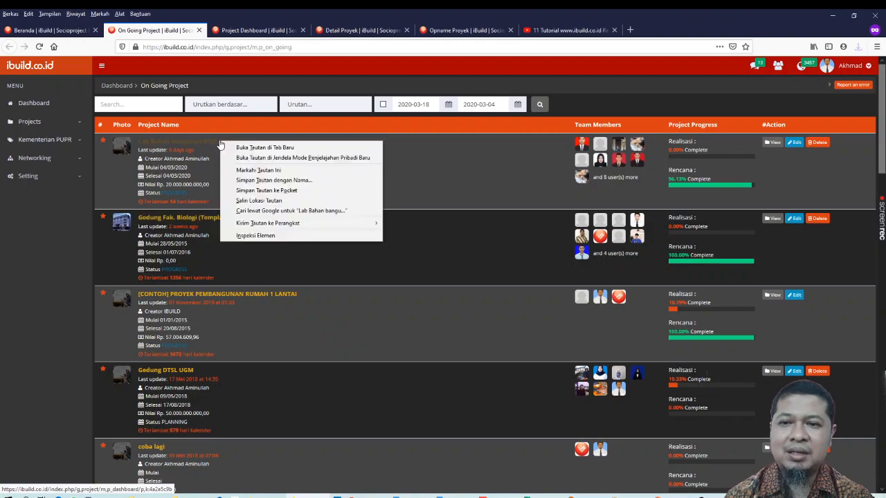
pyautogui.click(237, 149)
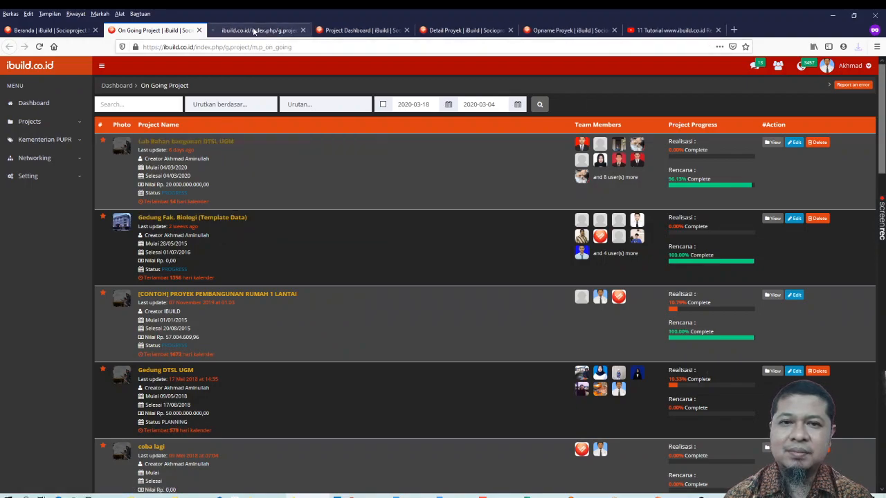
pyautogui.click(254, 31)
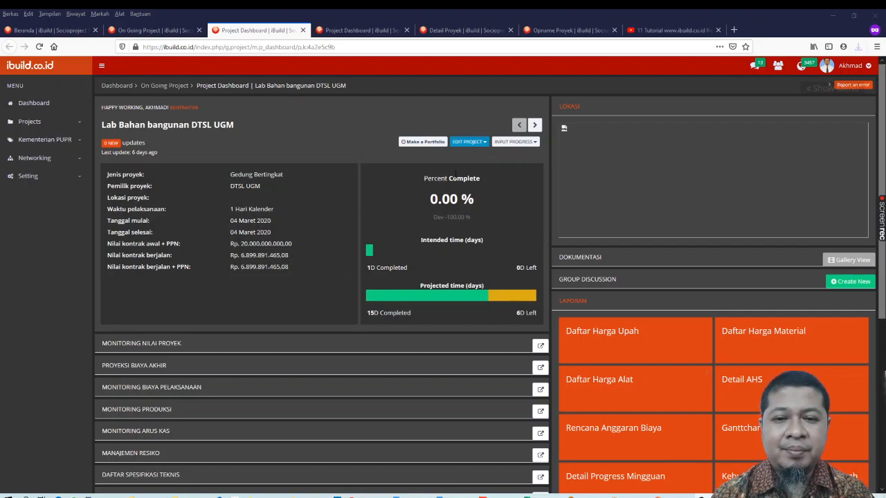
pyautogui.click(478, 142)
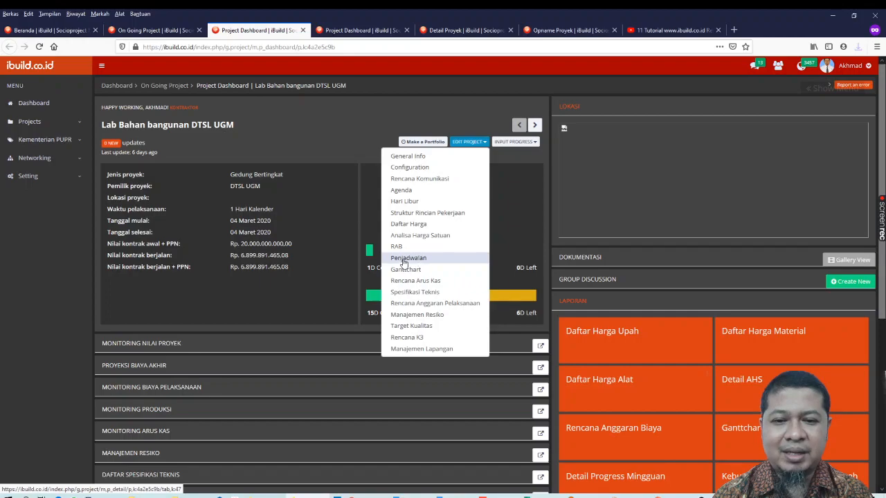
pyautogui.click(530, 186)
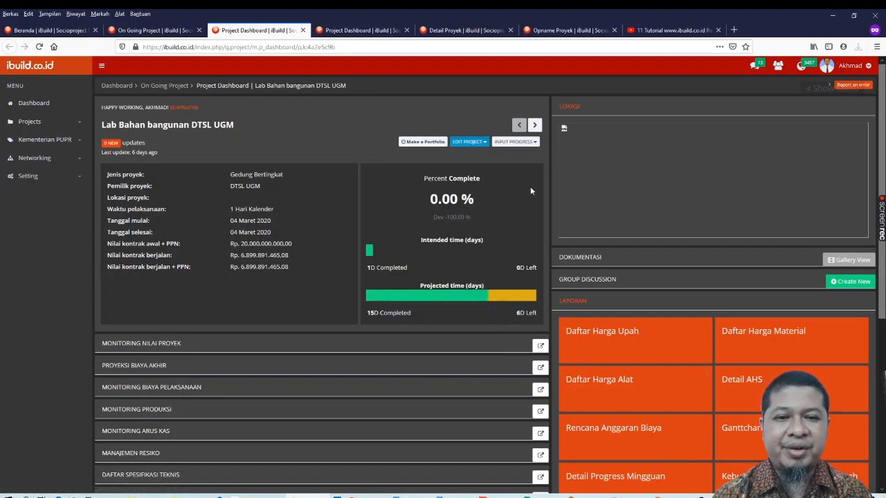
pyautogui.click(519, 142)
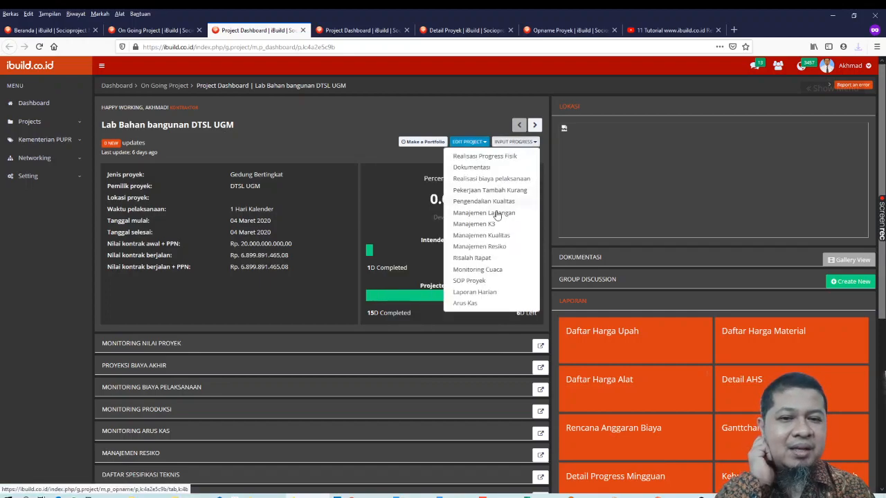
pyautogui.click(474, 143)
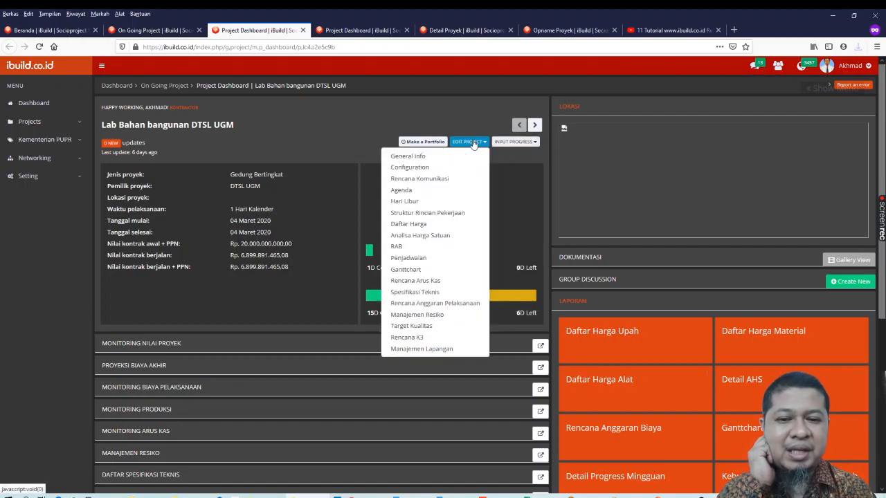
pyautogui.click(522, 197)
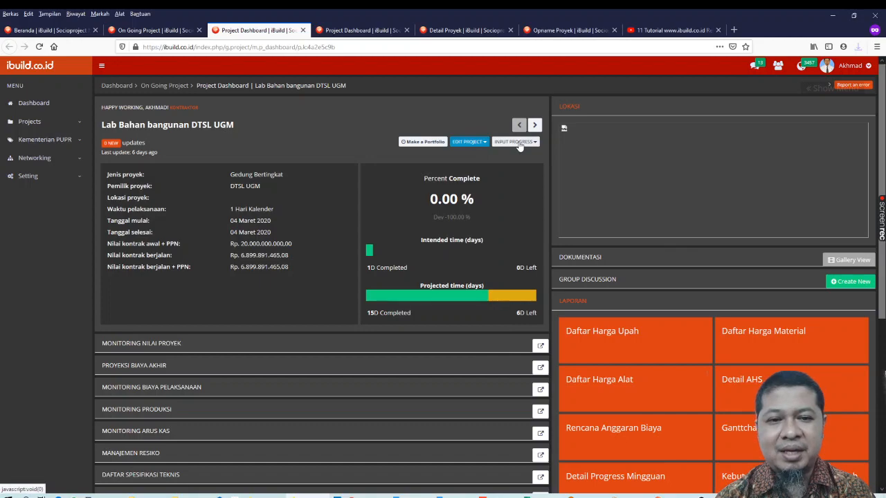
# Open the Realisasi Progress Fisik page of the project and filter its work list to Semua
pyautogui.click(517, 142)
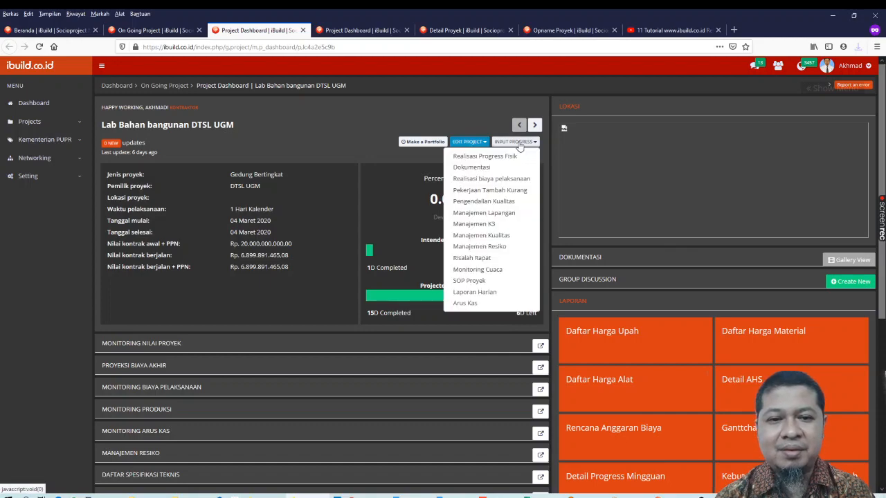
pyautogui.click(473, 157)
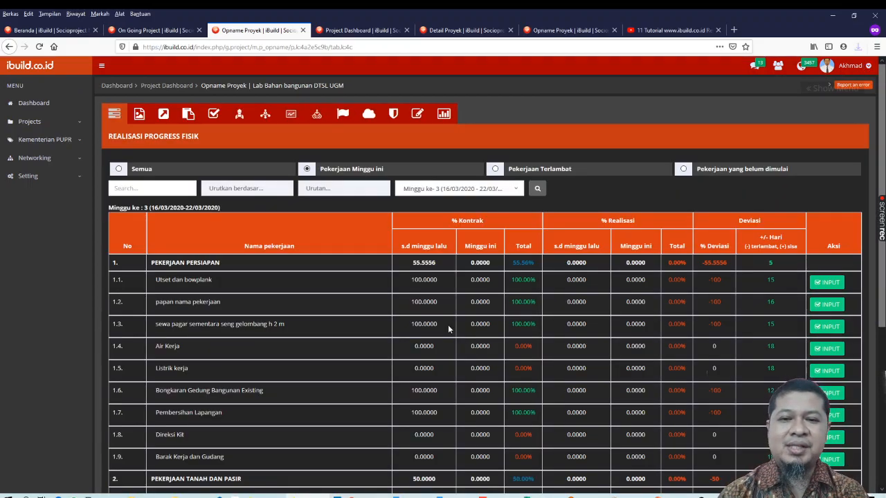
pyautogui.scroll(-2, 448, 324)
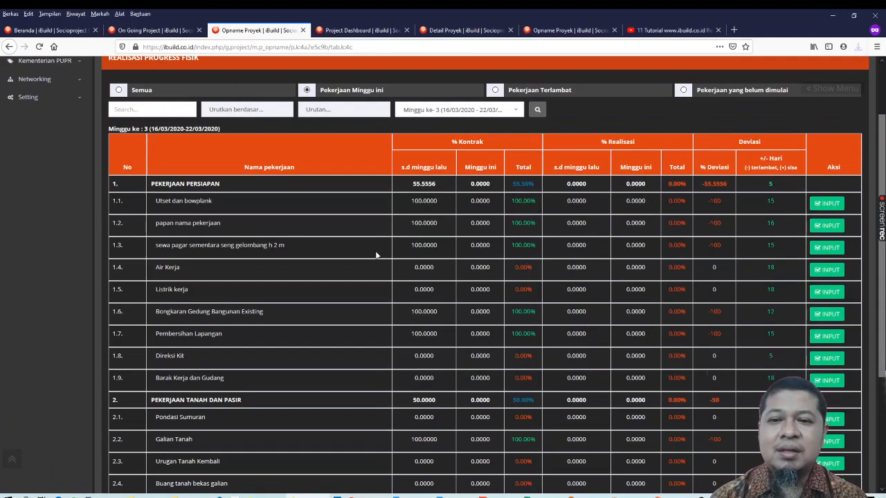
pyautogui.click(119, 90)
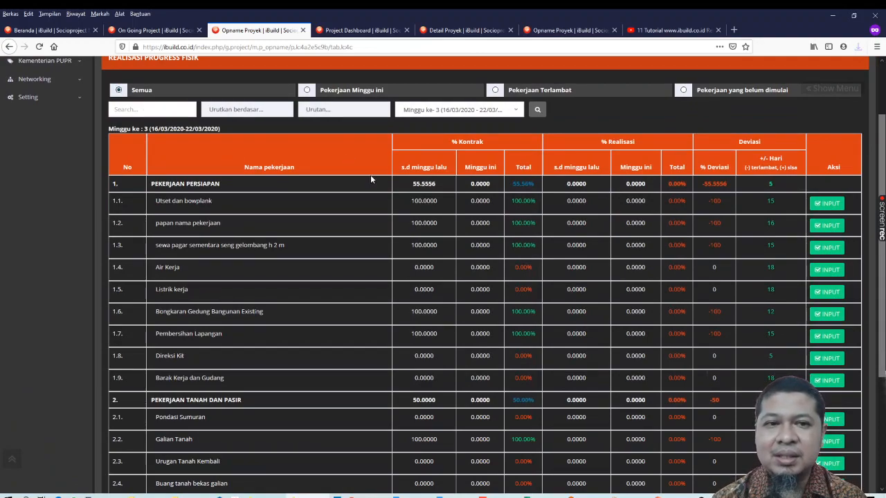
pyautogui.click(536, 113)
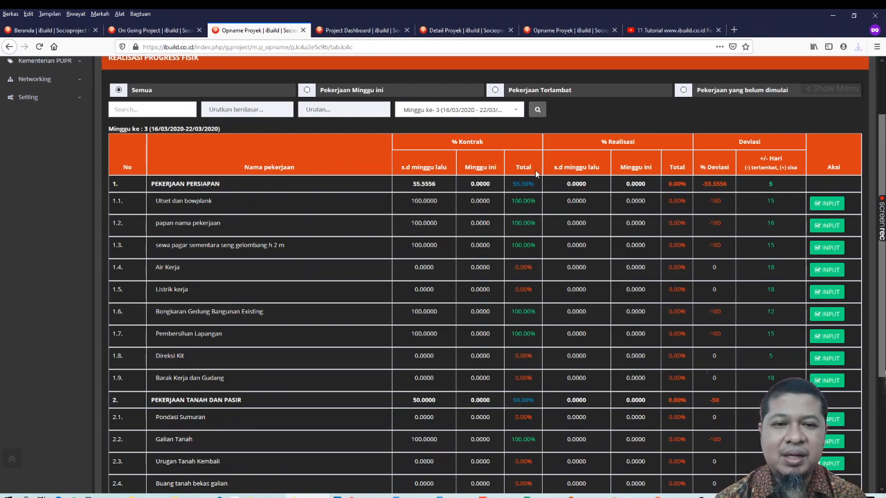
pyautogui.scroll(3, 502, 142)
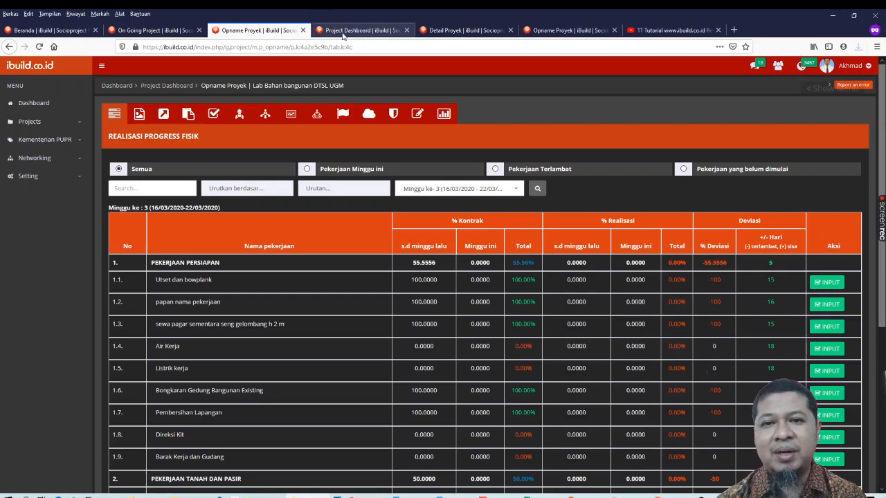
# Check the work item dates in the Penjadwalan table of the project details and return to the physical progress page
pyautogui.click(360, 29)
pyautogui.click(465, 31)
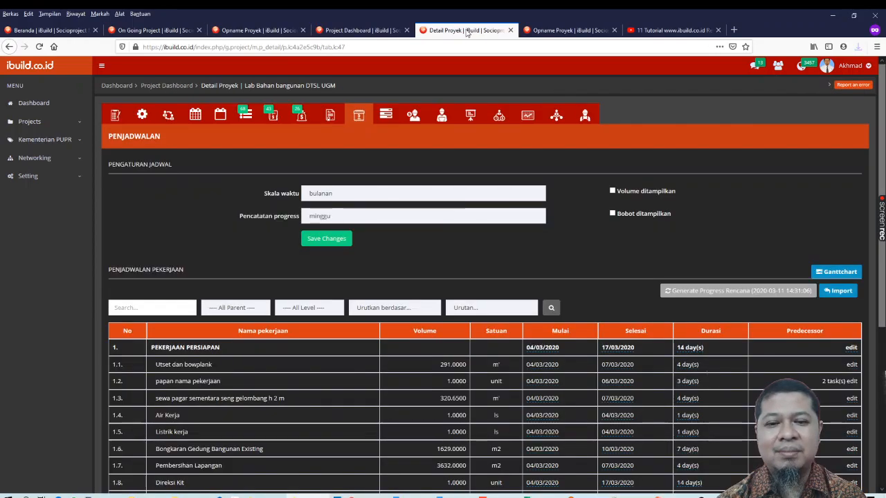
pyautogui.scroll(-5, 488, 346)
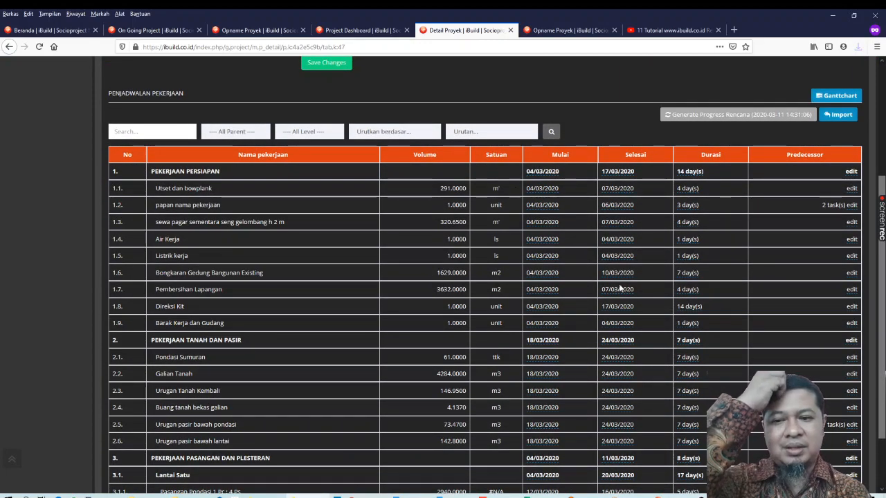
pyautogui.click(273, 30)
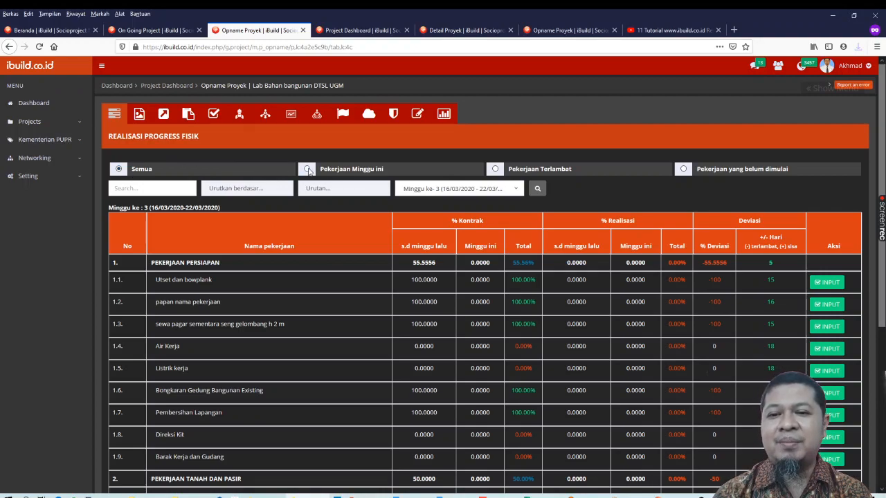
# Filter the progress list to Pekerjaan Minggu ini for Minggu ke-1 (02/03/2020 - 08/03/2020)
pyautogui.click(307, 170)
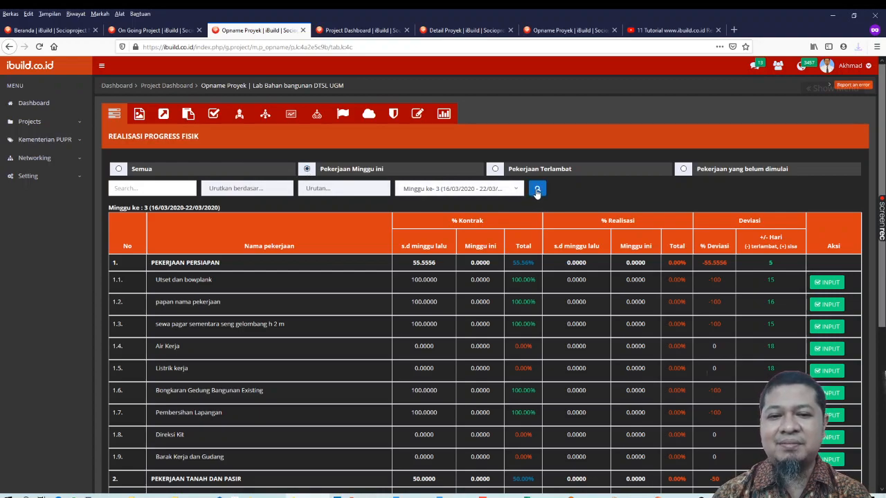
pyautogui.click(445, 190)
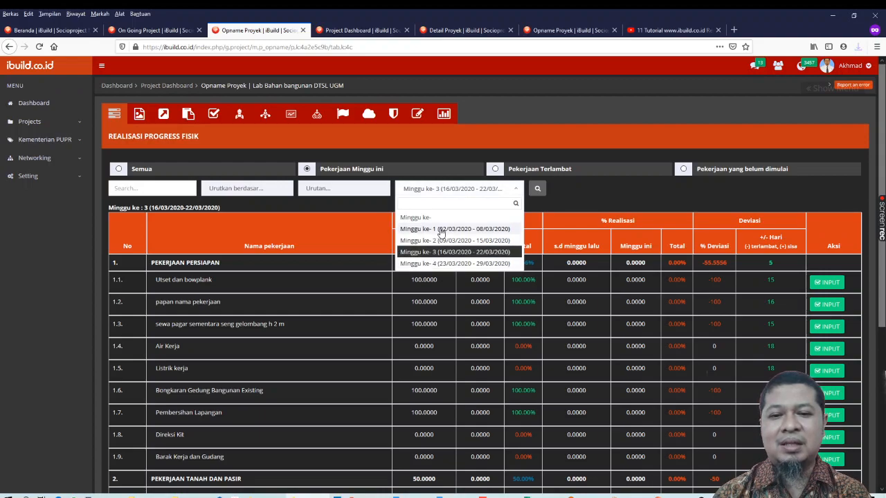
pyautogui.click(441, 229)
pyautogui.click(537, 191)
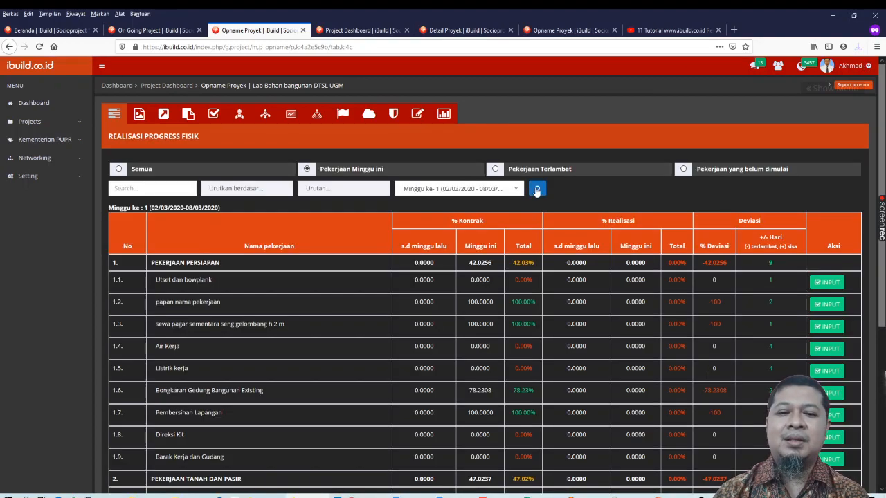
# Filter the progress list to Minggu ke-4 (23/03/2020 - 29/03/2020)
pyautogui.click(440, 190)
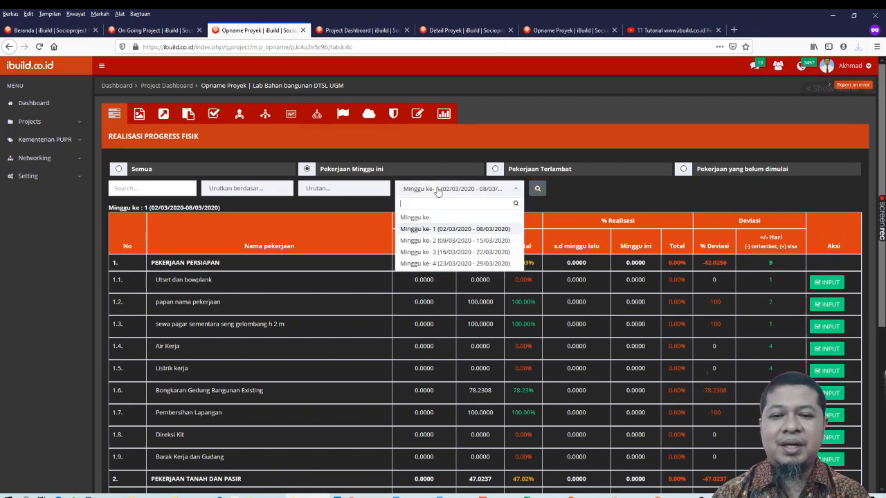
pyautogui.click(440, 263)
pyautogui.click(537, 192)
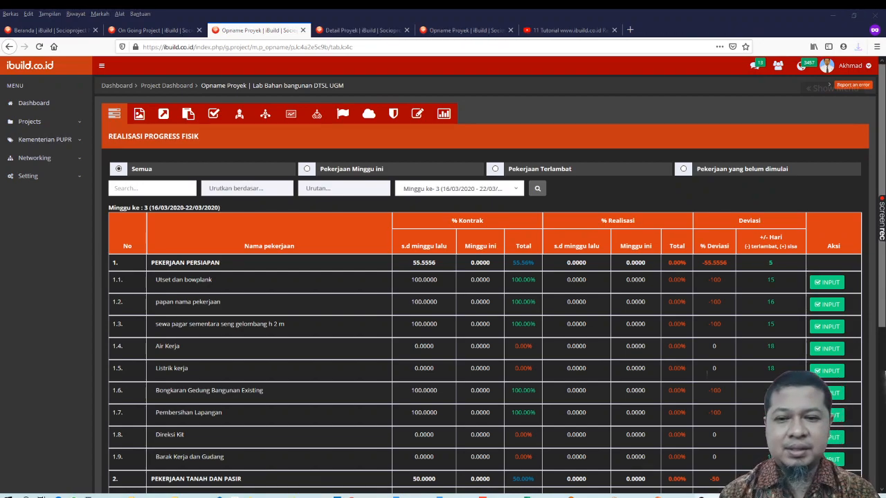
# Show all work items for Minggu ke-1 (02/03/2020 - 08/03/2020) and review their contract progress, realisation and deviation columns
pyautogui.scroll(-2, 438, 315)
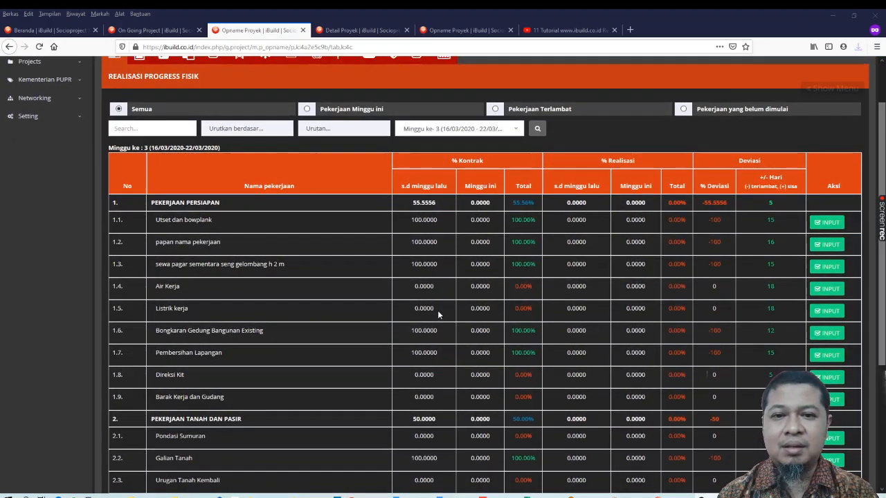
pyautogui.click(431, 133)
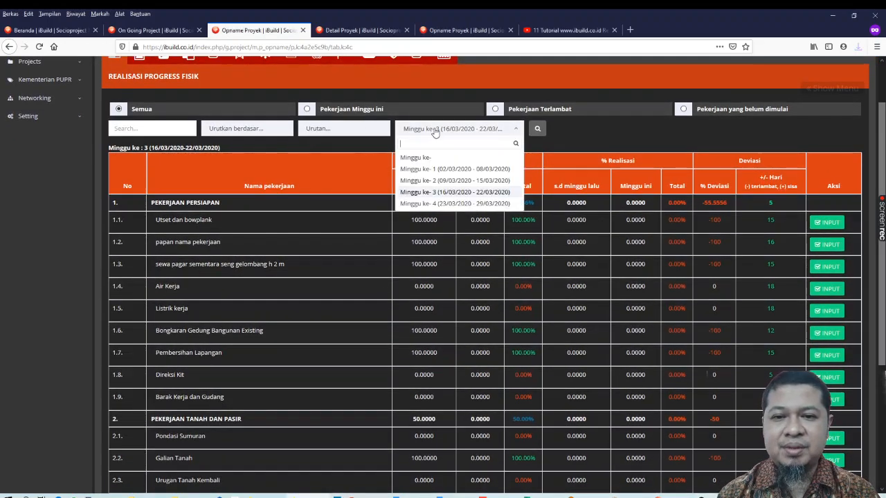
pyautogui.click(434, 169)
pyautogui.click(537, 130)
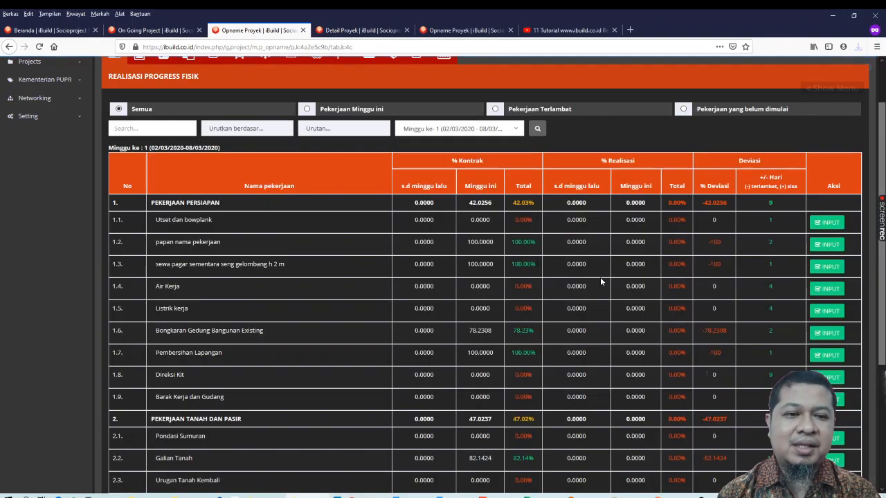
pyautogui.scroll(-2, 480, 239)
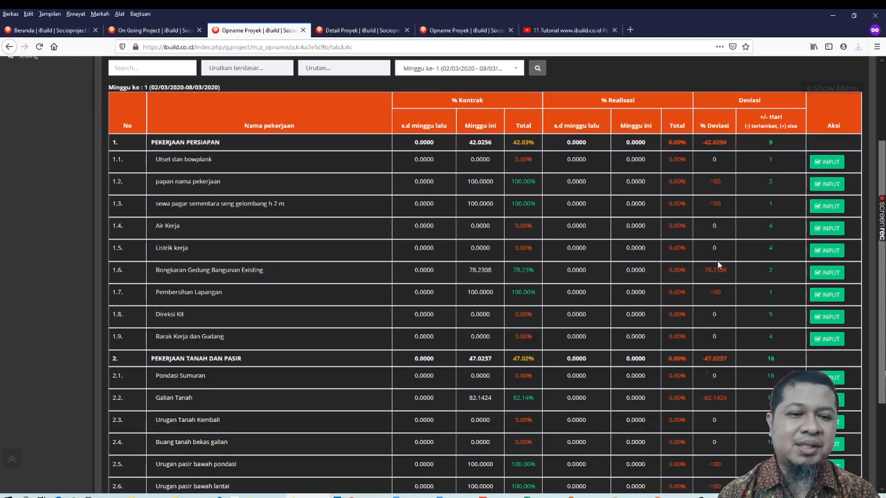
pyautogui.scroll(-1, 723, 263)
pyautogui.scroll(3, 724, 265)
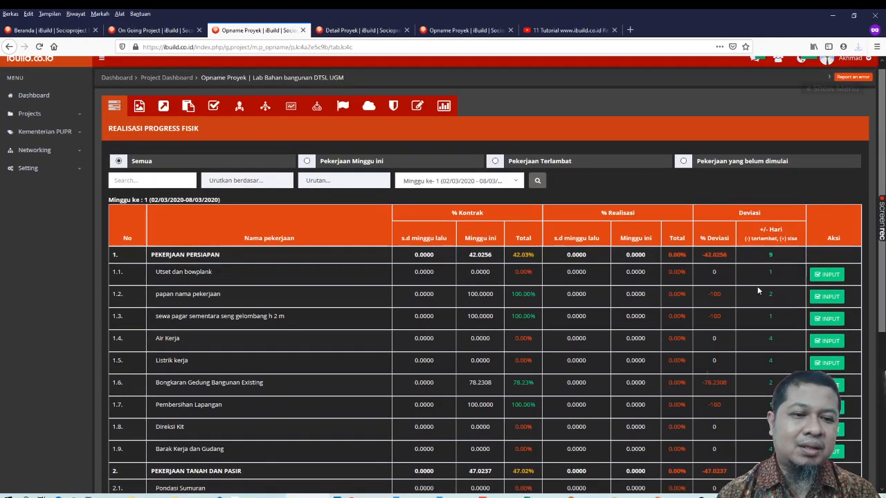
pyautogui.scroll(-1, 756, 286)
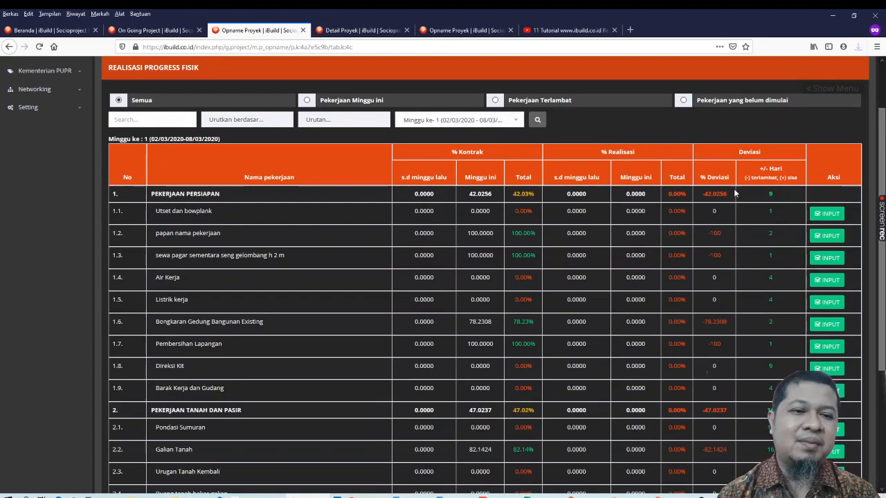
# Open the physical progress form of Utset dan bowplank and choose Minggu ke-1 (02/03/2020 - 08/03/2020) as the project week
pyautogui.click(823, 216)
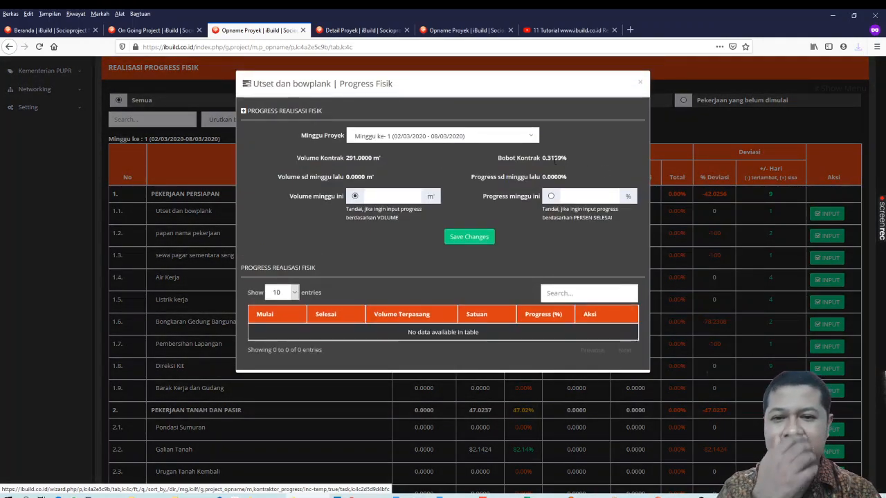
pyautogui.click(443, 139)
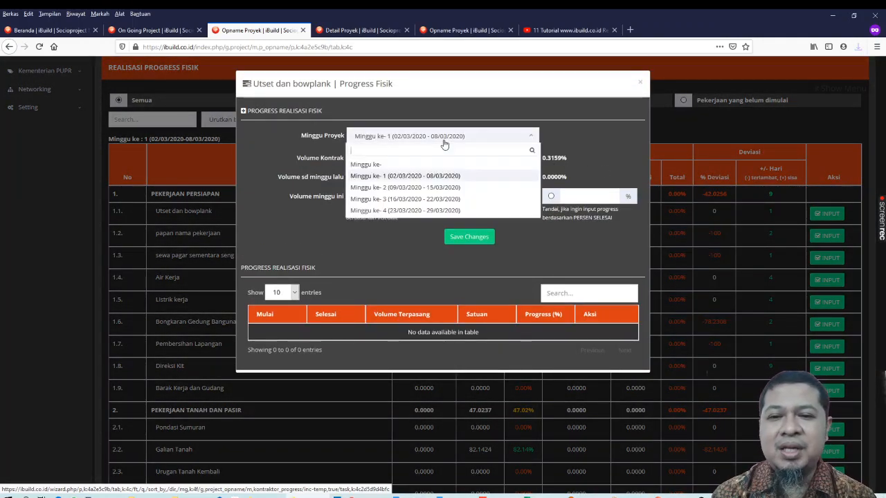
pyautogui.click(444, 142)
pyautogui.click(445, 142)
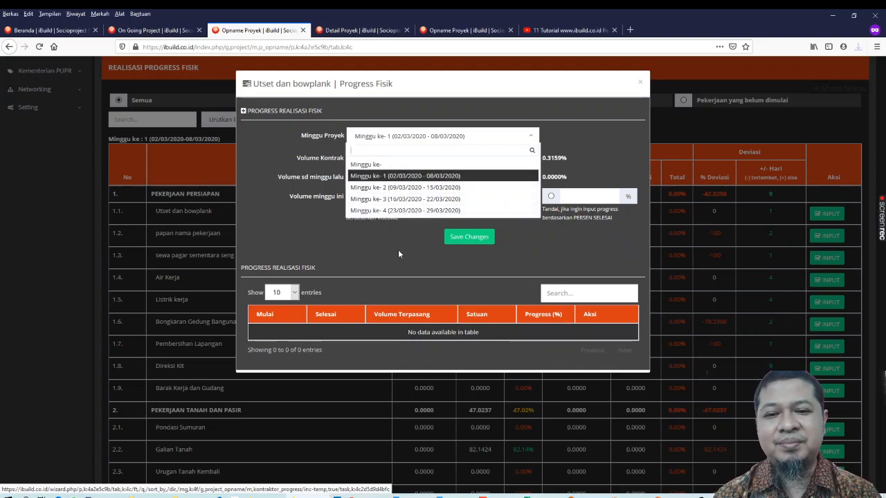
pyautogui.click(410, 177)
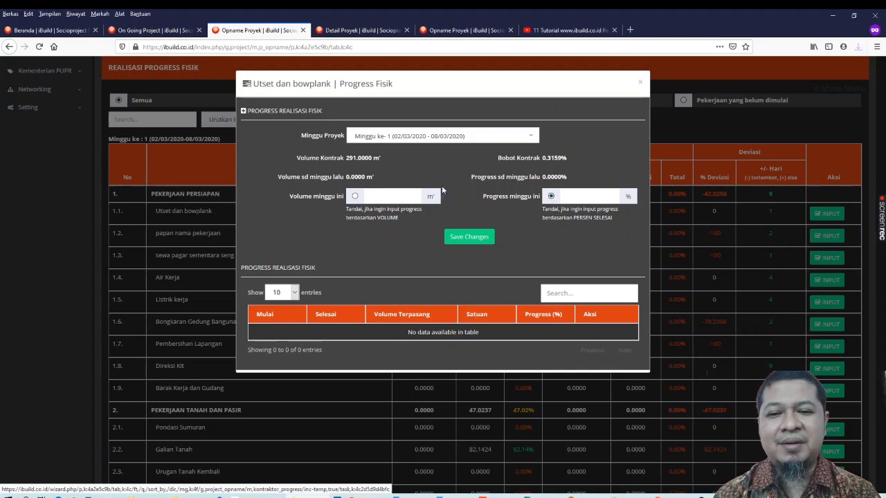
# Record this week's realisation of Utset dan bowplank by volume as 100 m' and save it
pyautogui.click(355, 197)
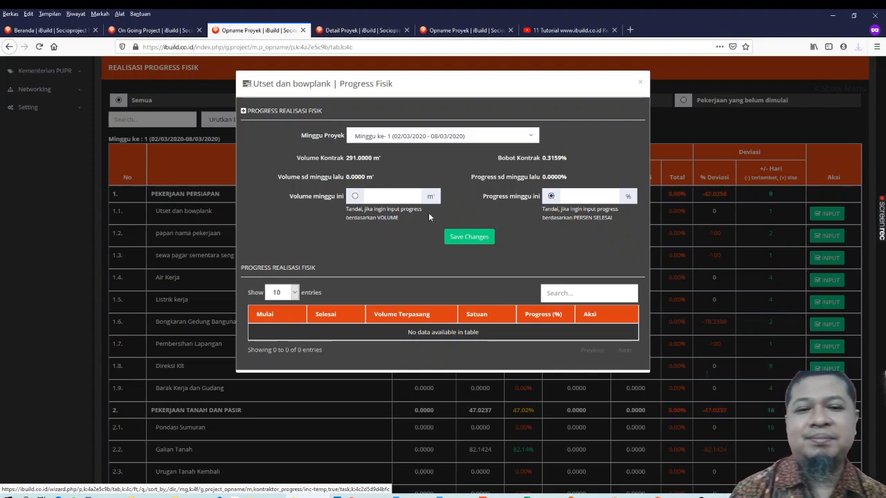
pyautogui.click(406, 199)
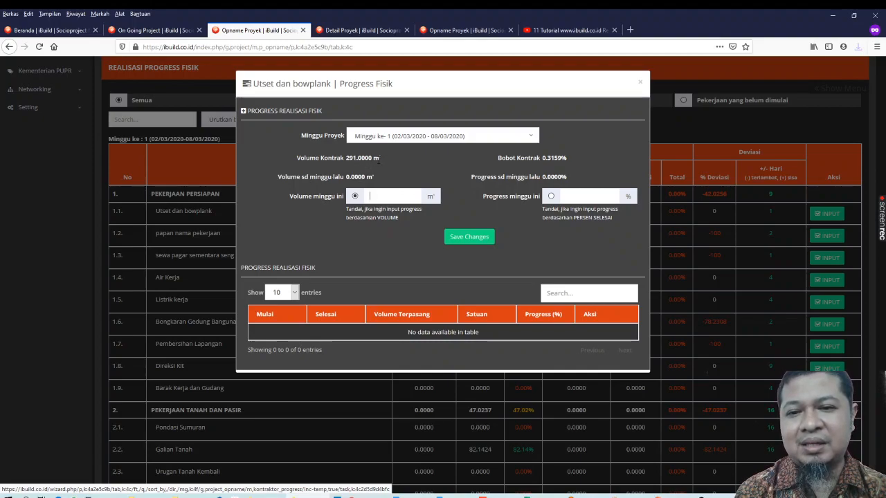
pyautogui.click(375, 199)
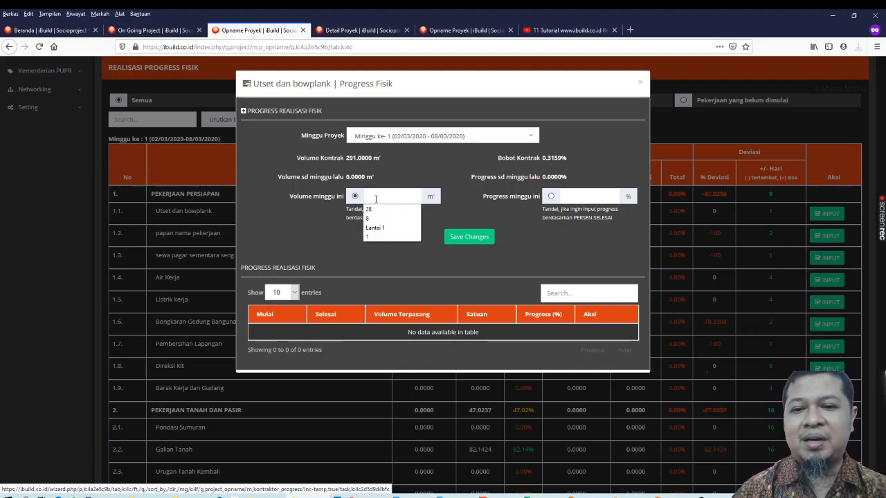
pyautogui.write('100')
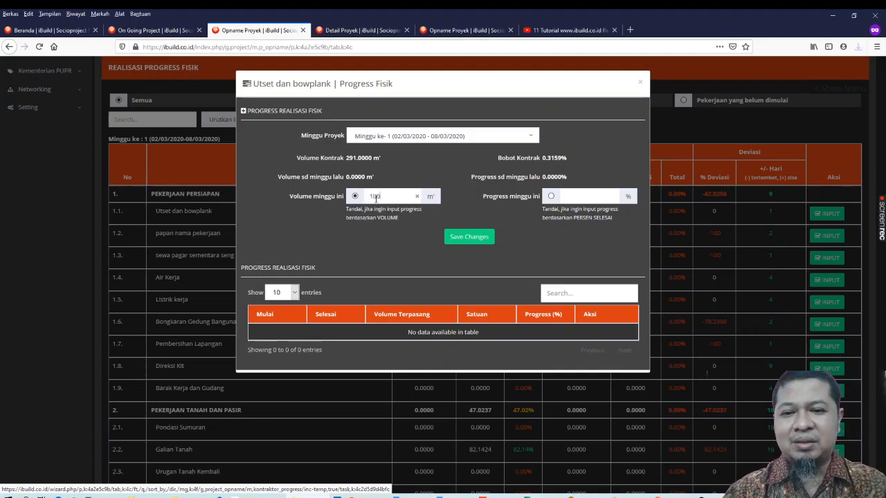
pyautogui.click(469, 237)
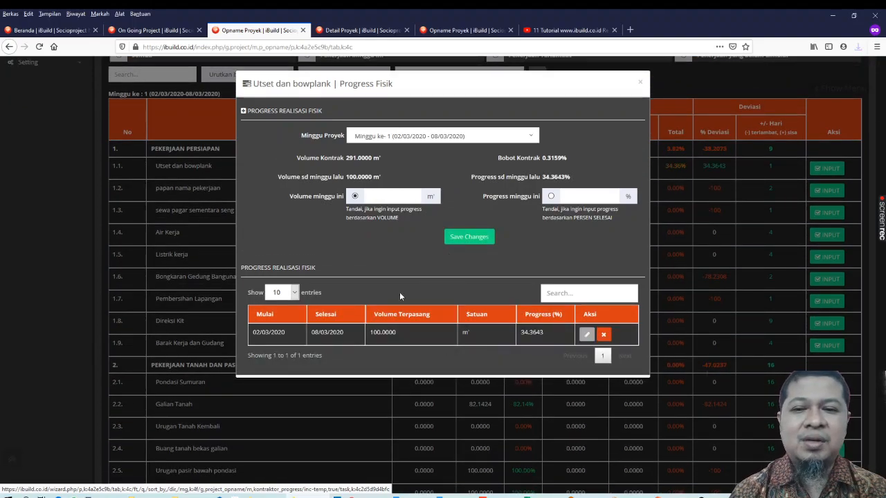
# Add a second realisation entry for Utset dan bowplank by percentage, with this week's progress at 35 %, and save it
pyautogui.click(551, 198)
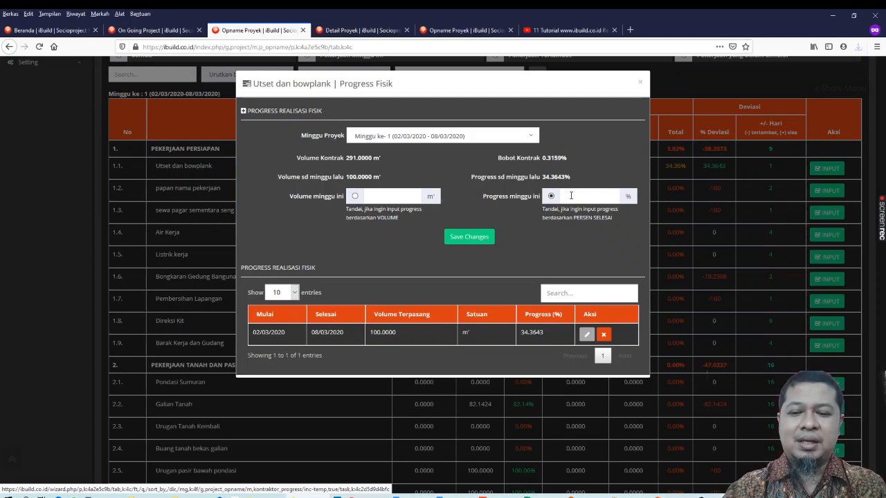
pyautogui.click(571, 196)
pyautogui.write('35')
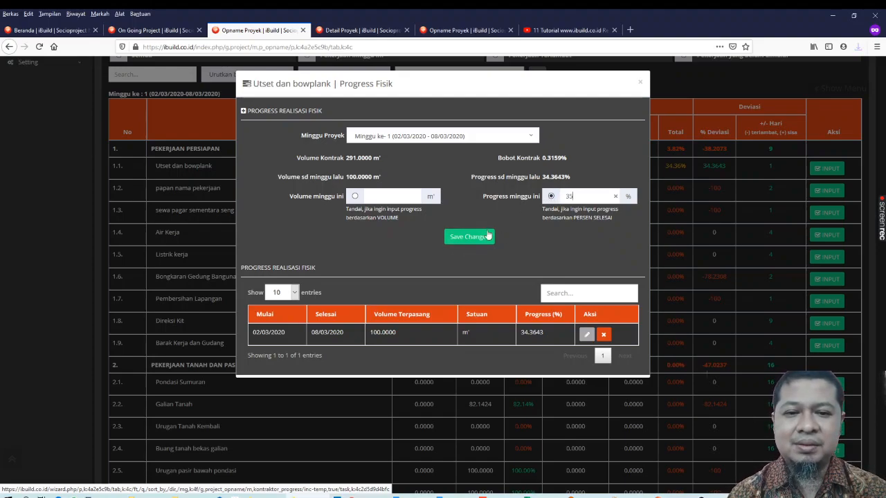
pyautogui.click(460, 238)
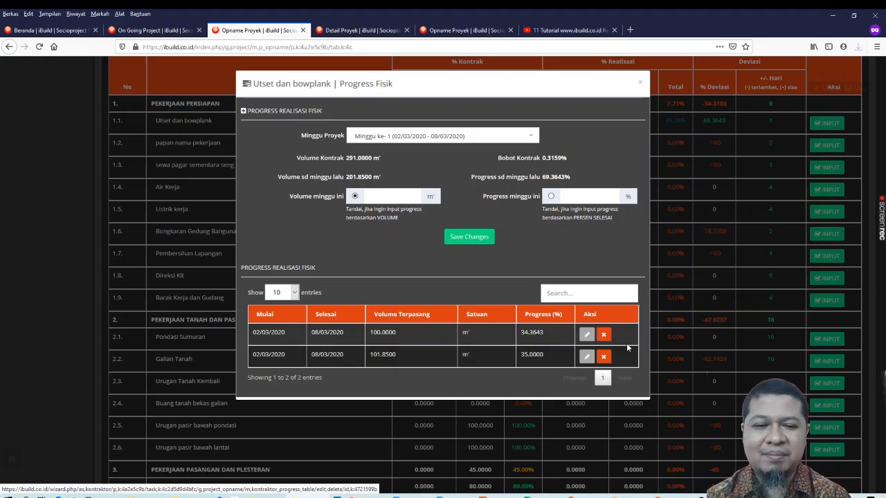
# Delete the 35 % realisation entry of Utset dan bowplank
pyautogui.click(603, 357)
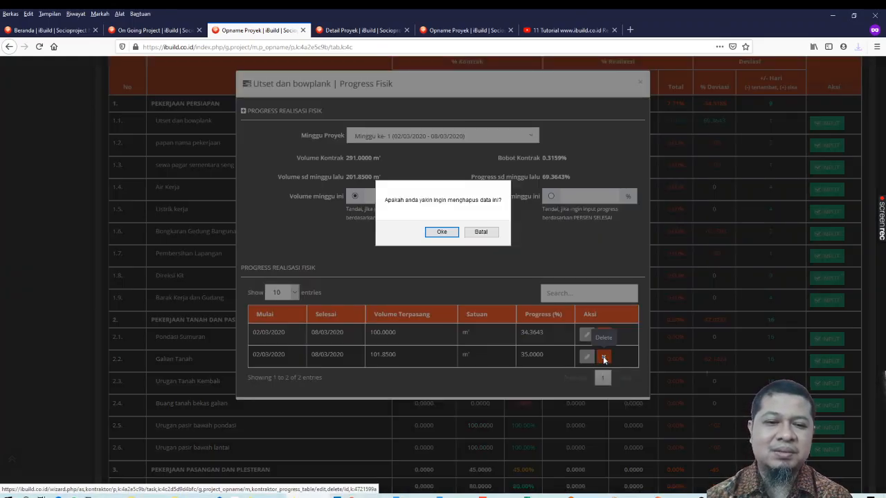
pyautogui.click(445, 237)
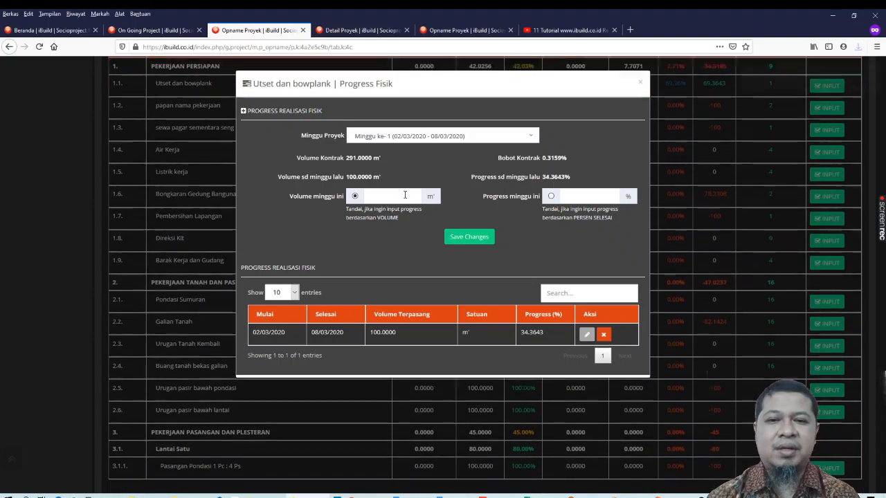
# Add a realisation entry for Utset dan bowplank in Minggu ke-3 (16/03/2020 - 22/03/2020) by percentage, with progress at 50 %, and save it
pyautogui.click(420, 138)
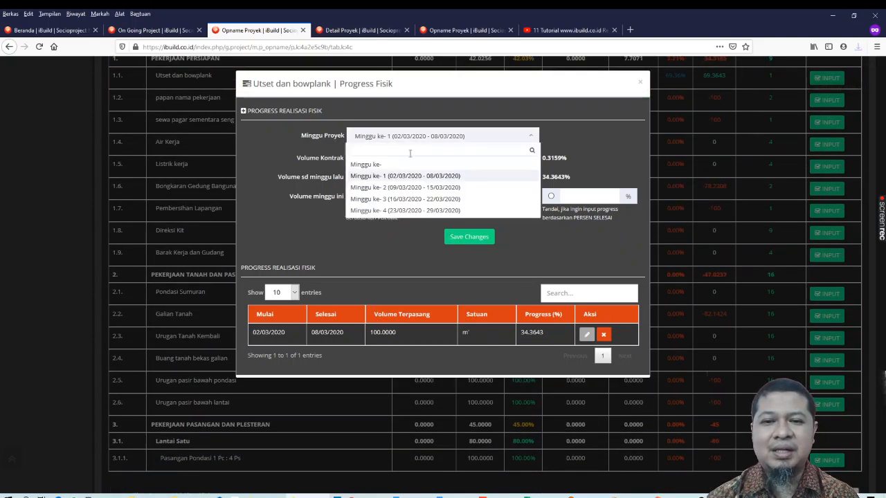
pyautogui.click(399, 199)
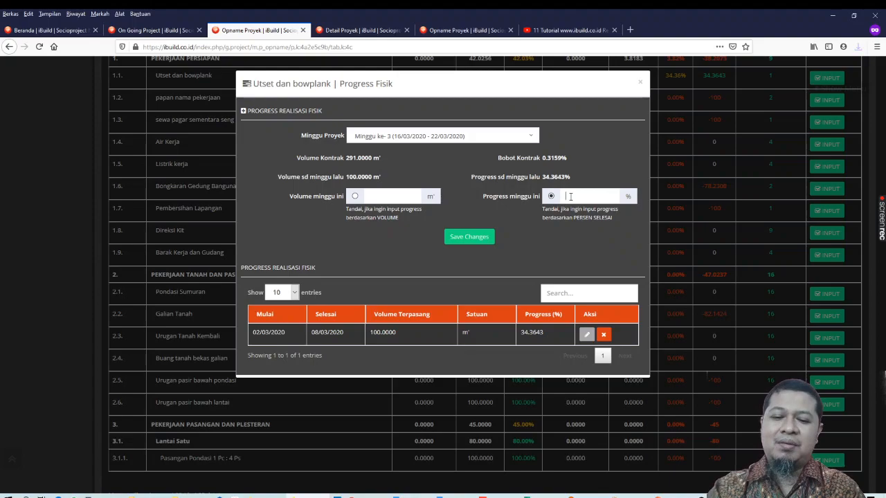
pyautogui.write('50')
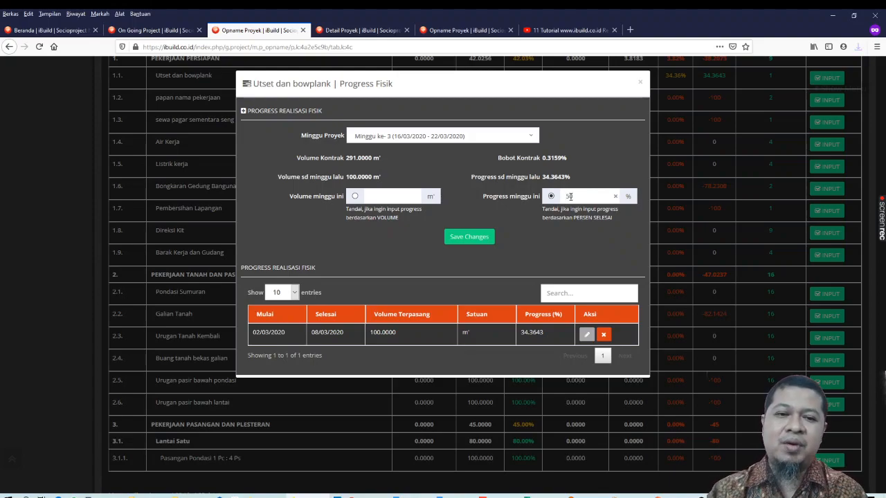
pyautogui.click(462, 238)
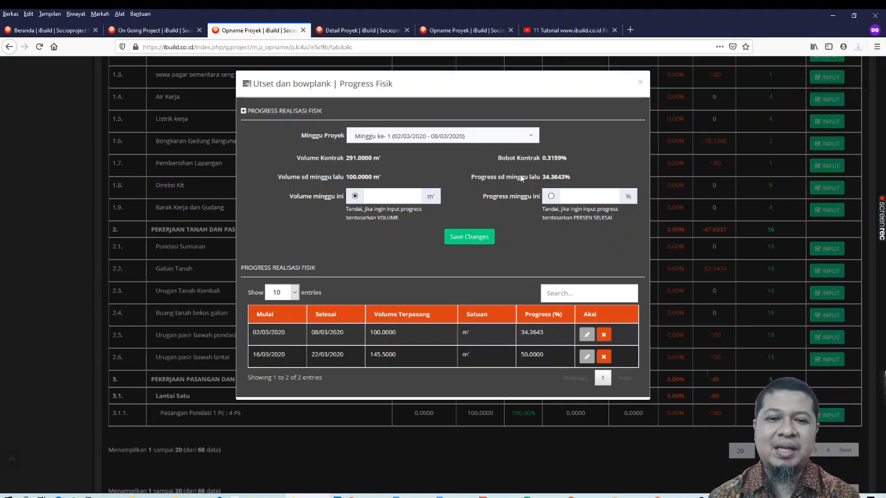
# Check Minggu ke-3 in the progress form of Utset dan bowplank, close the form and reload the physical progress list
pyautogui.click(485, 138)
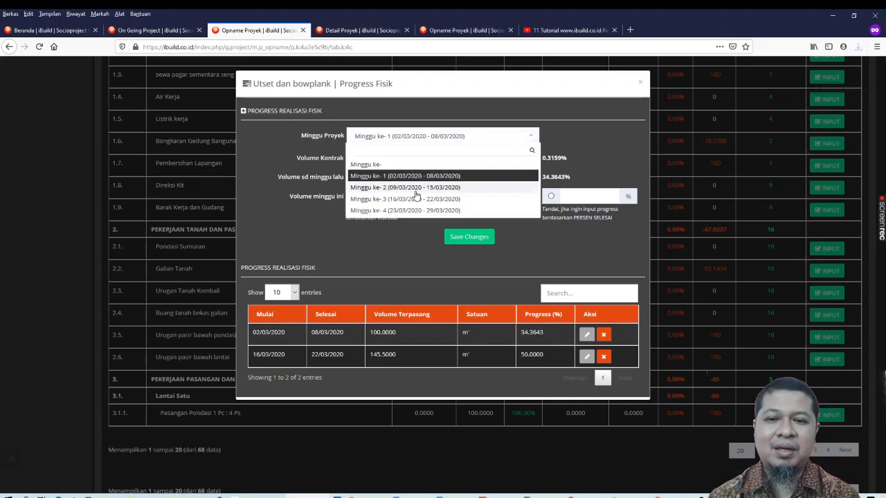
pyautogui.click(487, 199)
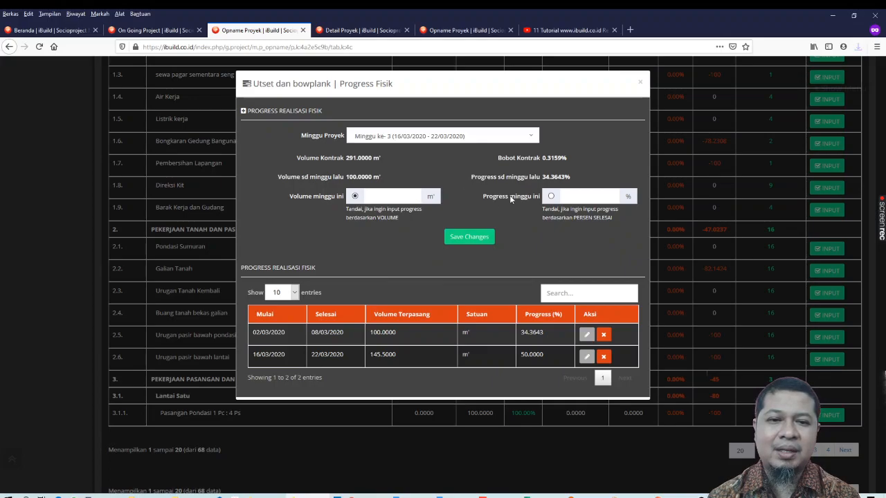
pyautogui.click(641, 85)
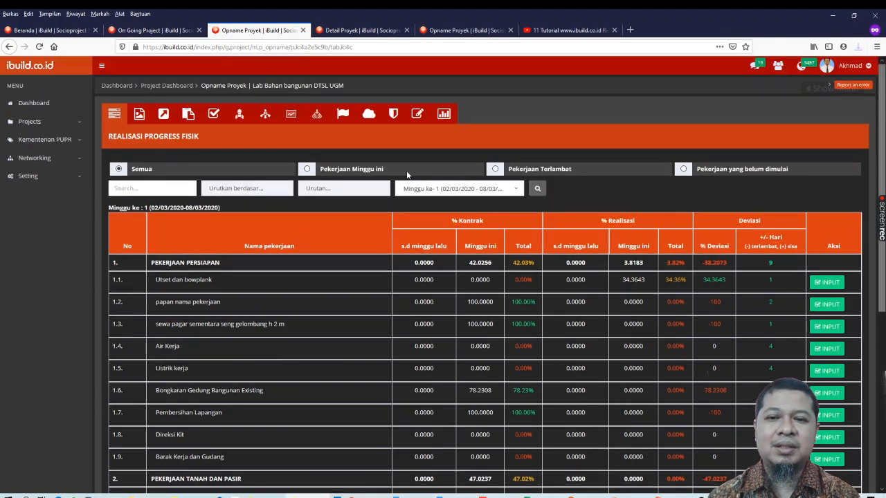
pyautogui.click(117, 116)
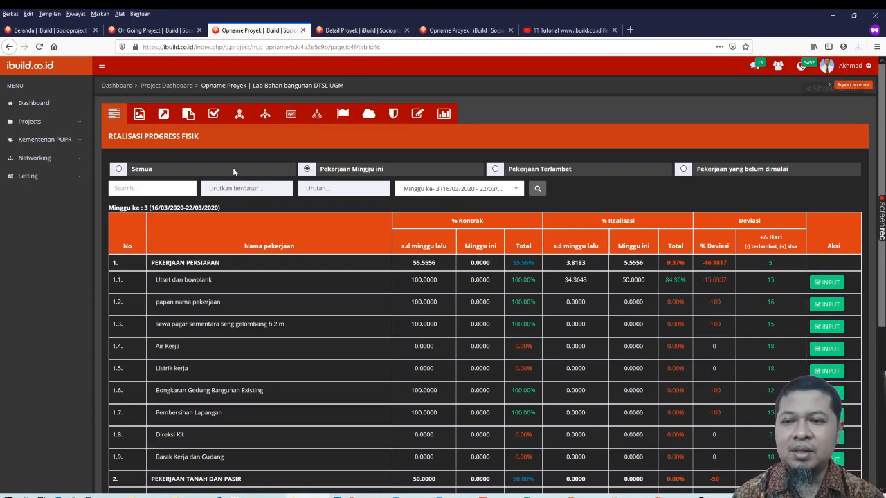
# Create a new album named Lantai 1 in the project documentation and save it
pyautogui.click(140, 118)
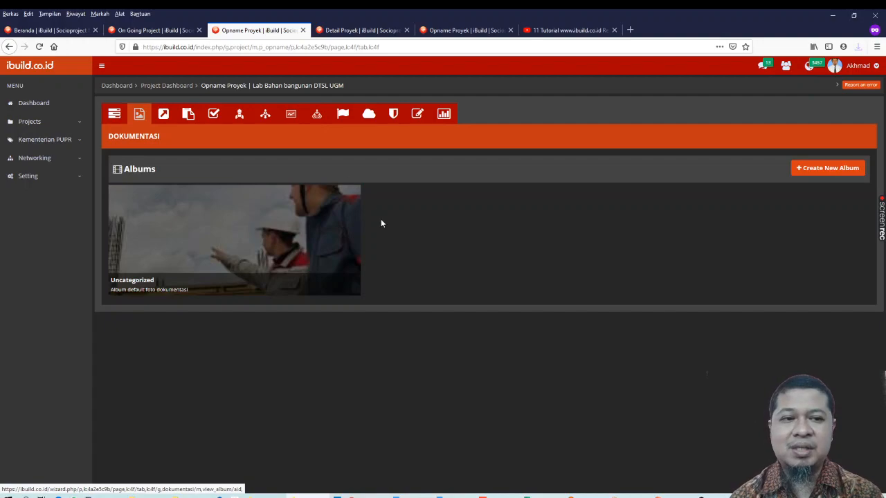
pyautogui.click(807, 170)
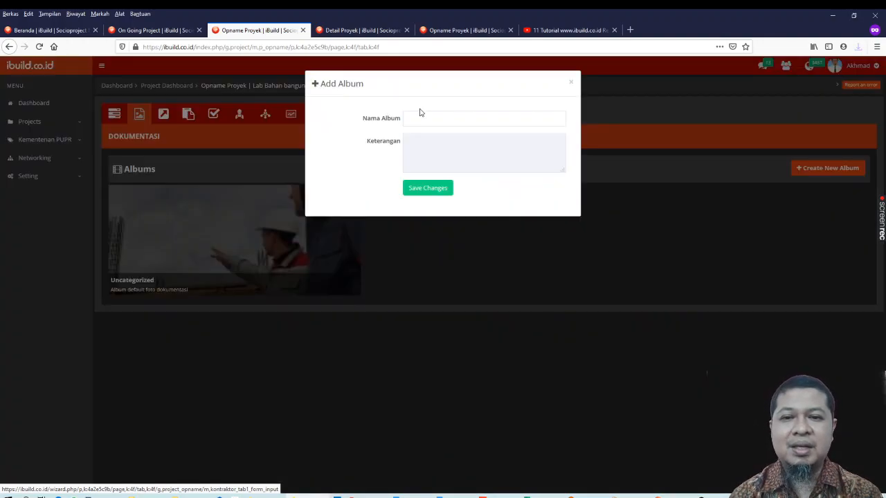
pyautogui.write('Lantai 1')
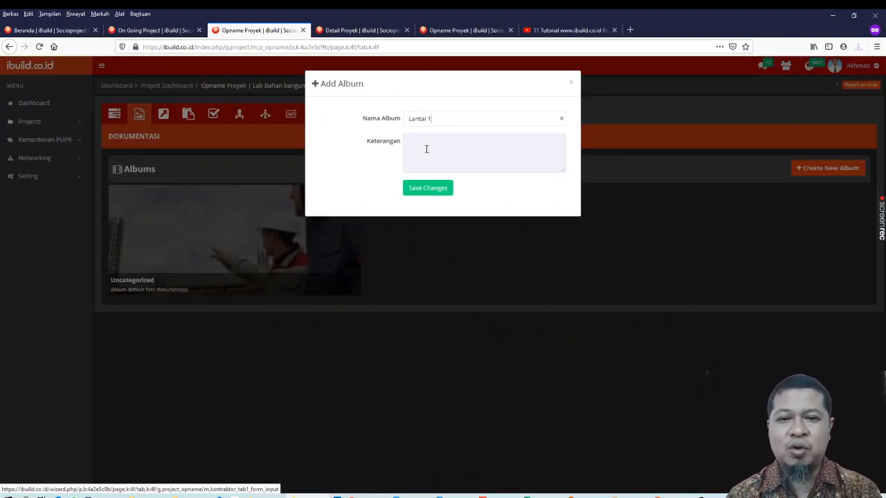
pyautogui.click(427, 191)
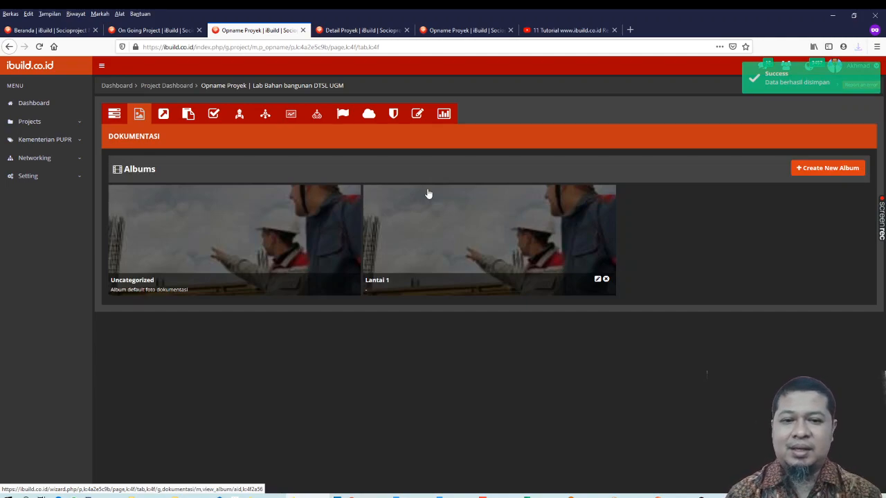
# Open the Lantai 1 album and view its photo upload form without uploading anything
pyautogui.click(471, 231)
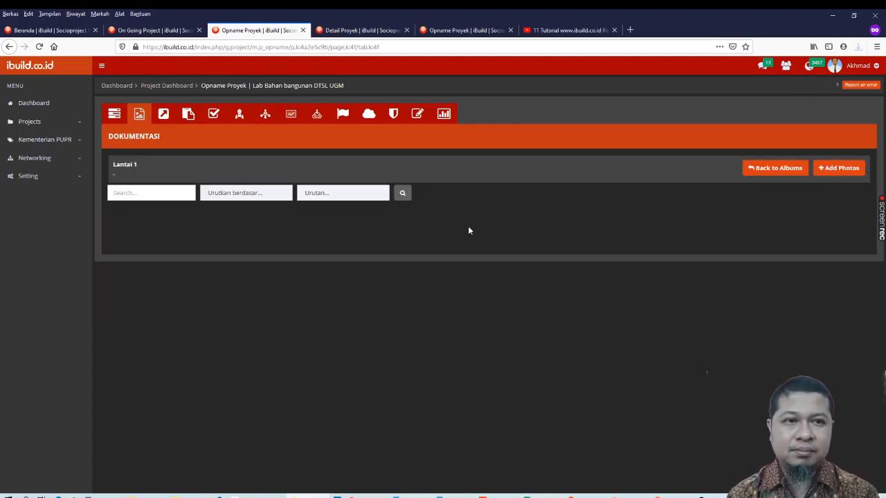
pyautogui.click(834, 170)
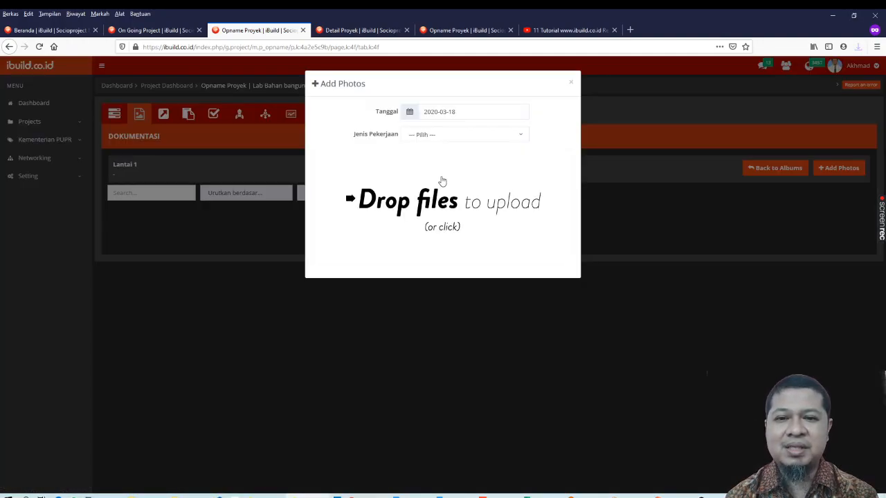
pyautogui.click(571, 84)
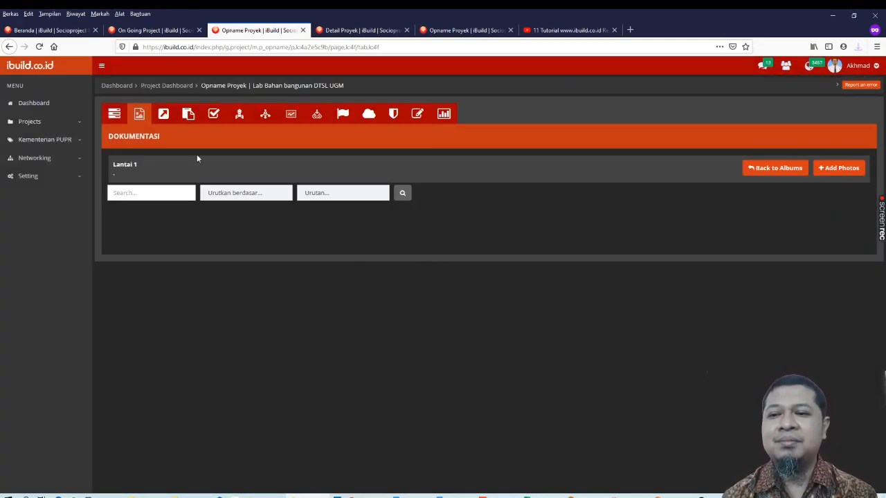
# Start a material cost entry in the implementation cost realisation for Bata Merah with a volume of 100 bh
pyautogui.click(163, 117)
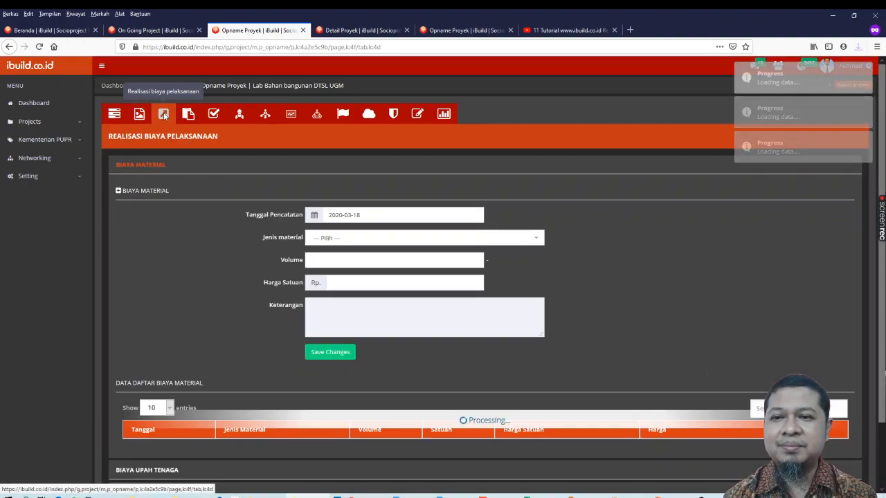
pyautogui.scroll(-2, 234, 263)
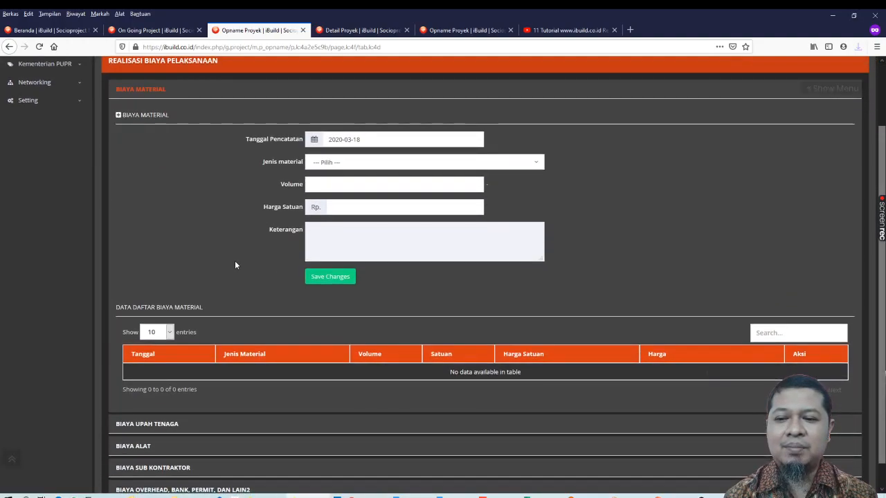
pyautogui.scroll(-1, 235, 265)
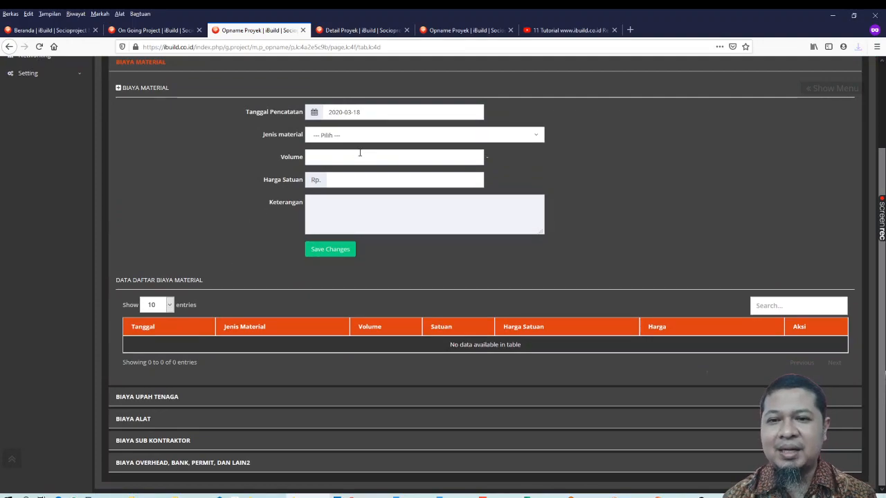
pyautogui.click(377, 139)
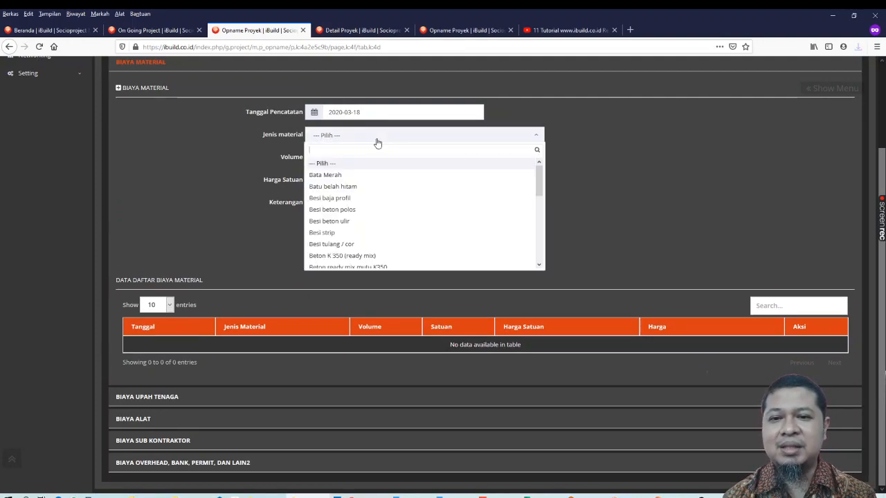
pyautogui.click(341, 178)
pyautogui.click(336, 158)
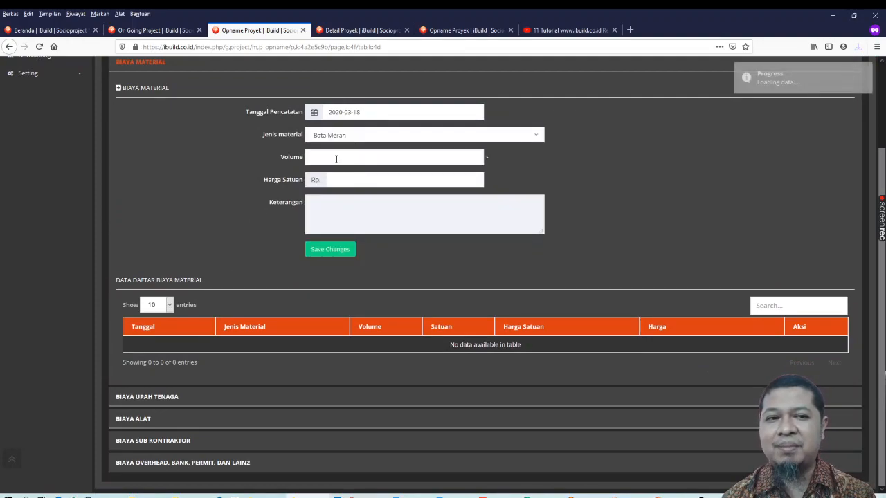
pyautogui.click(347, 205)
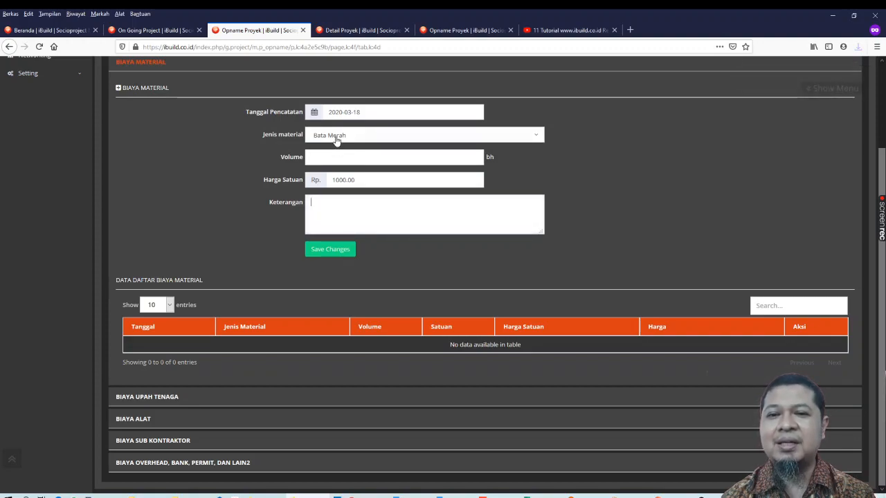
pyautogui.write('100')
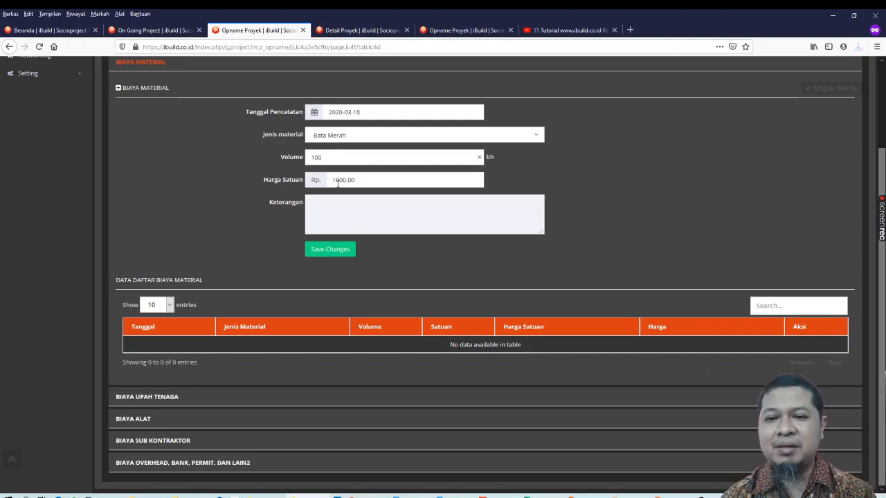
# Set the unit price of the Bata Merah cost entry to Rp. 1200.00 and save the entry
pyautogui.click(337, 181)
pyautogui.press('BackSpace')
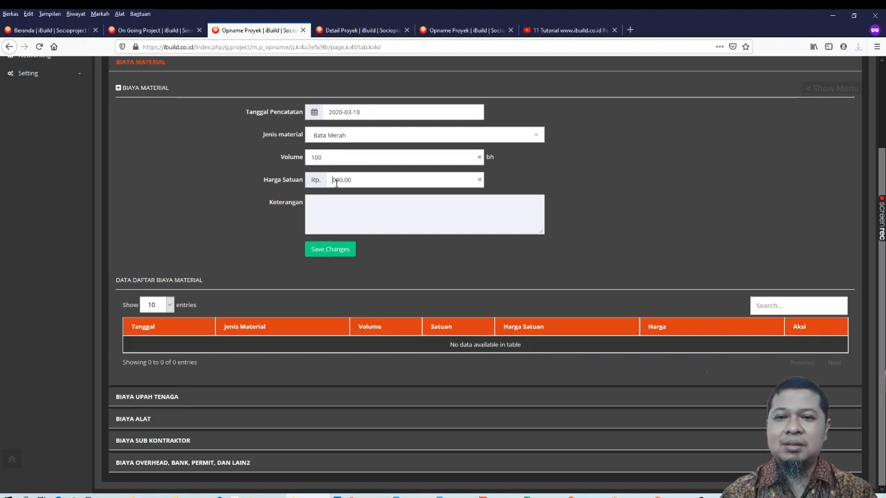
pyautogui.write('8')
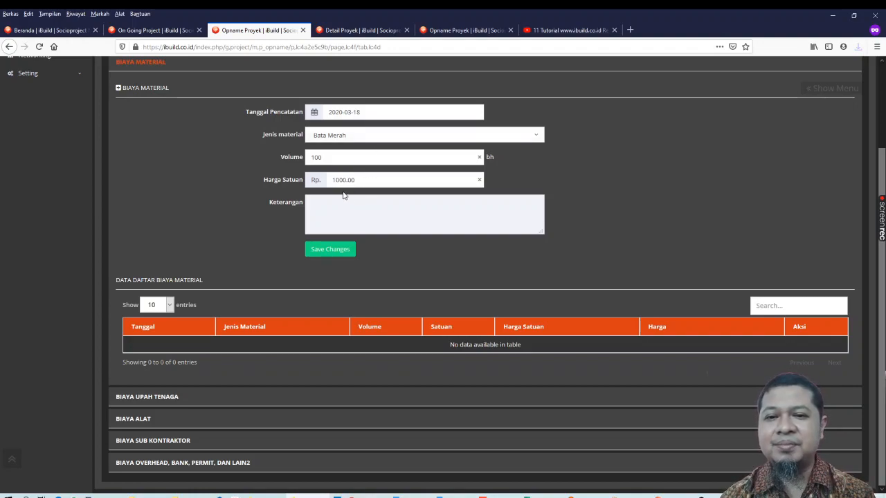
pyautogui.write('2')
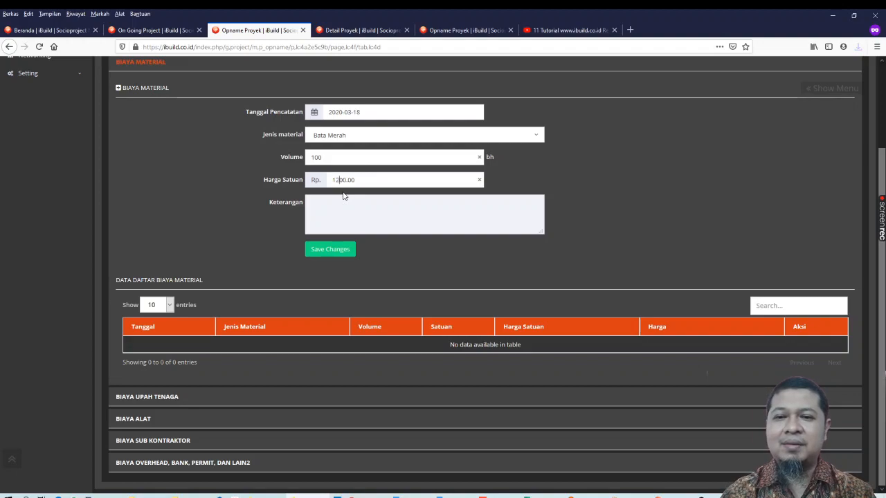
pyautogui.click(331, 250)
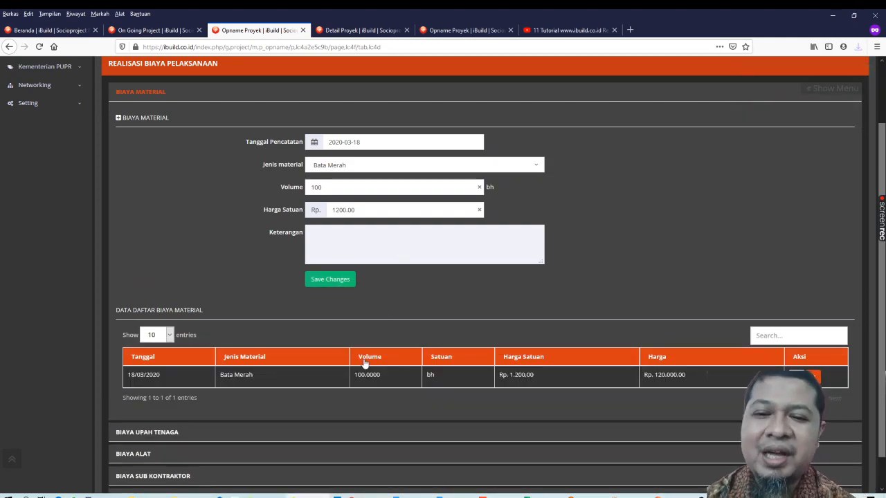
# Review the saved material cost, the physical progress list, the documentation albums and the implementation cost page
pyautogui.click(365, 358)
pyautogui.scroll(2, 366, 362)
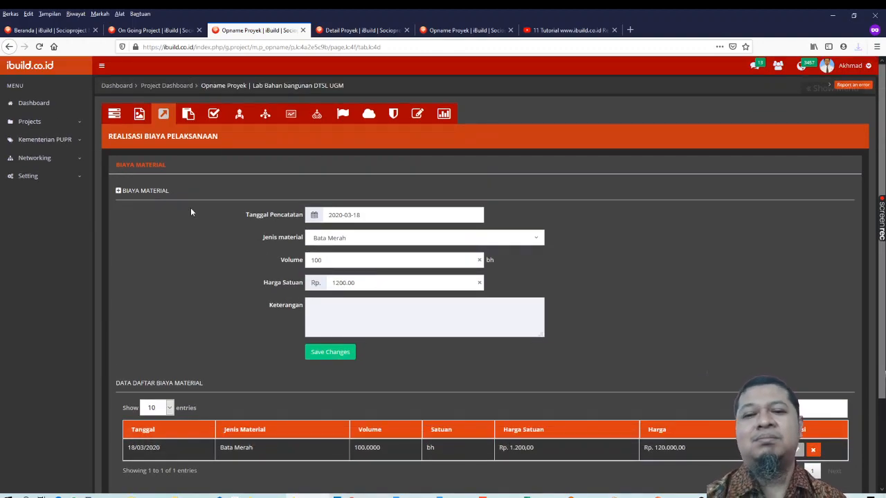
pyautogui.click(114, 116)
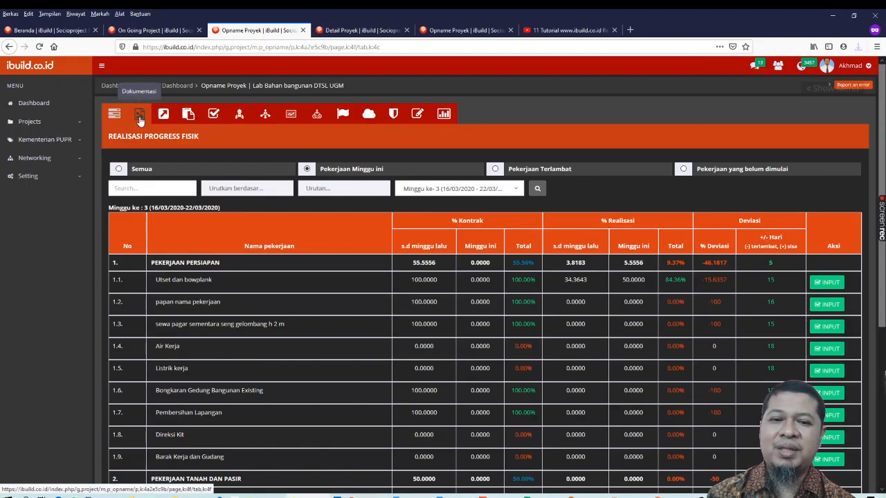
pyautogui.click(140, 118)
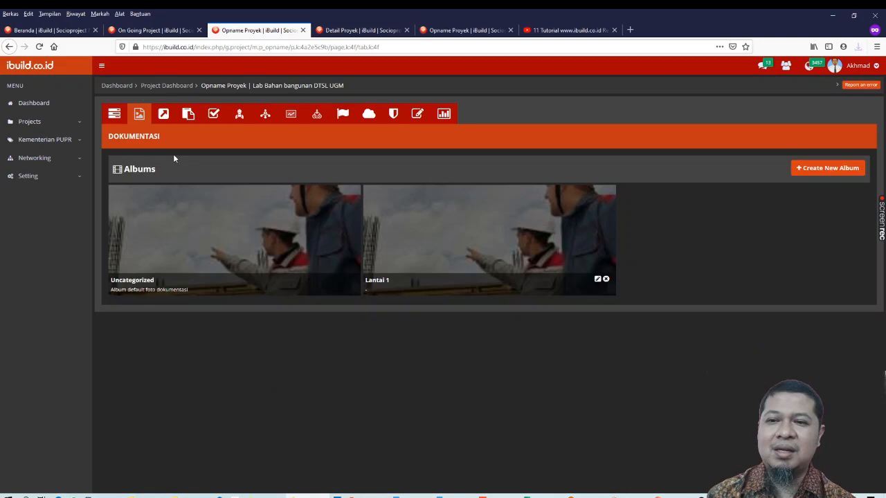
pyautogui.click(166, 119)
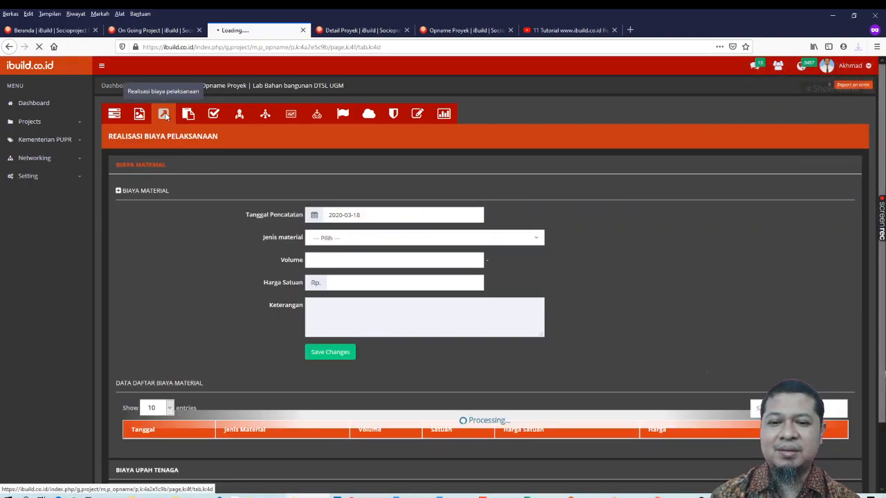
pyautogui.scroll(-1, 238, 292)
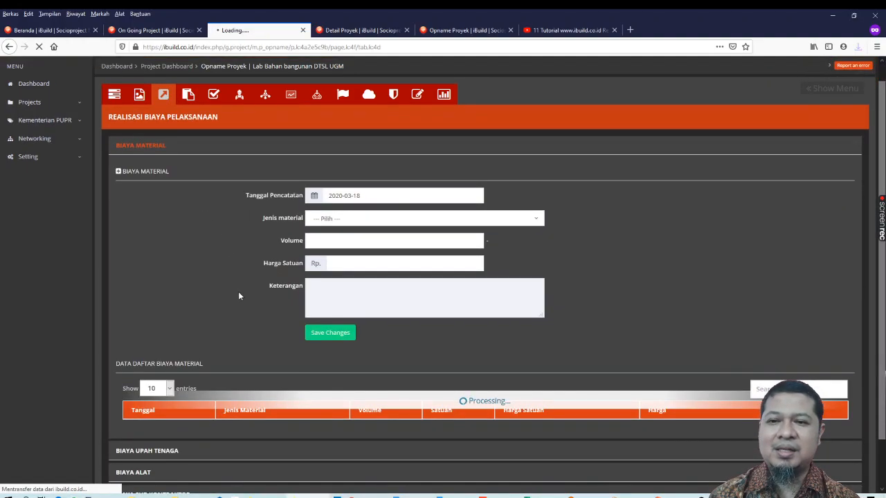
pyautogui.scroll(1, 239, 295)
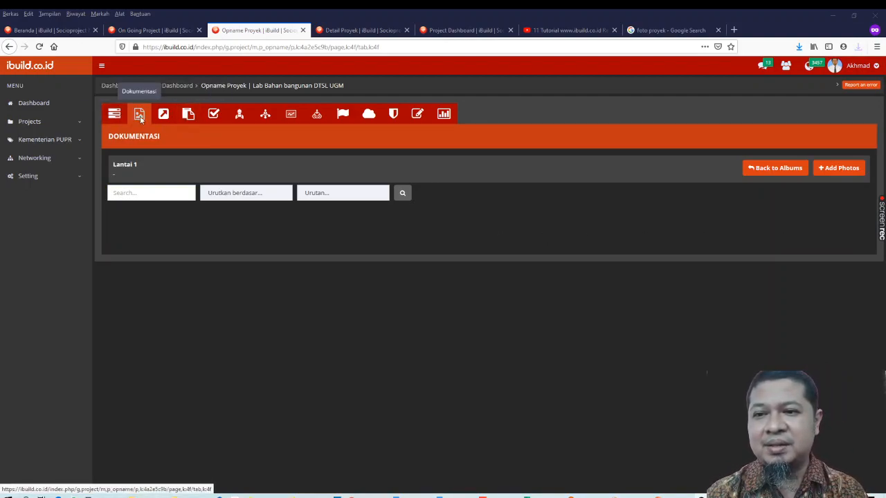
# Start adding photos to the Lantai 1 album with the job type 4.1.16. Kolom type K1 60/80
pyautogui.click(834, 173)
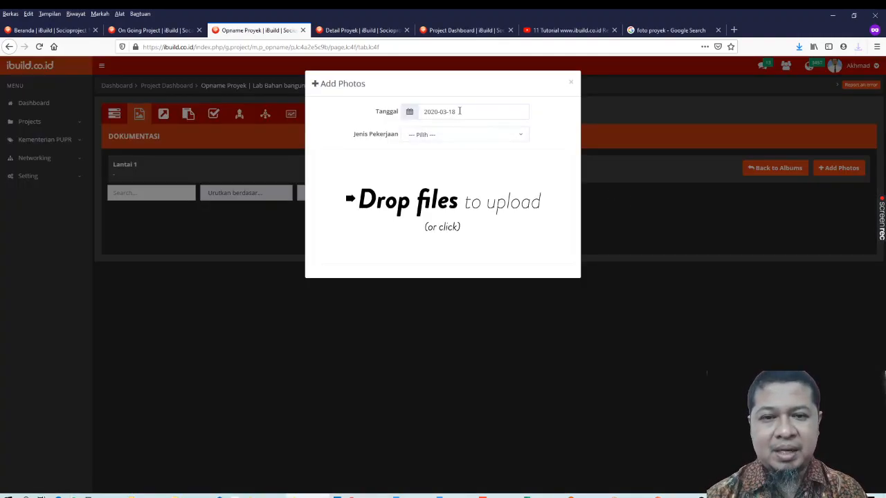
pyautogui.click(462, 135)
pyautogui.write('k')
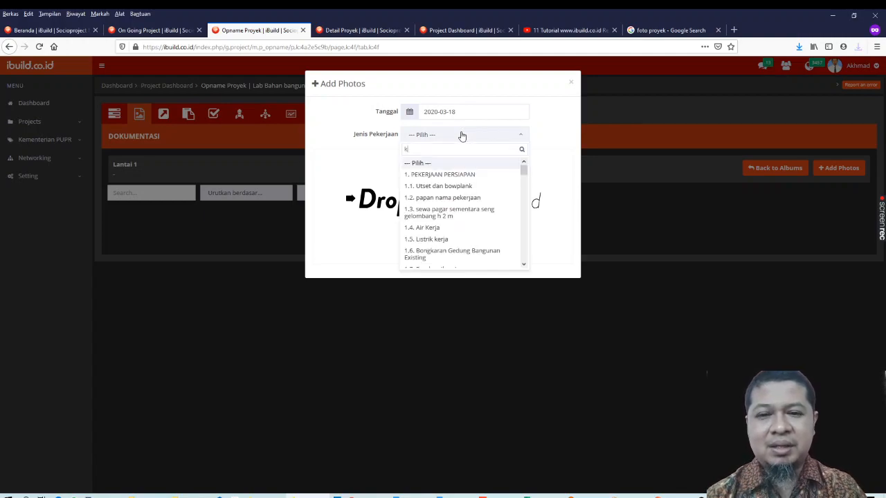
pyautogui.write('ol')
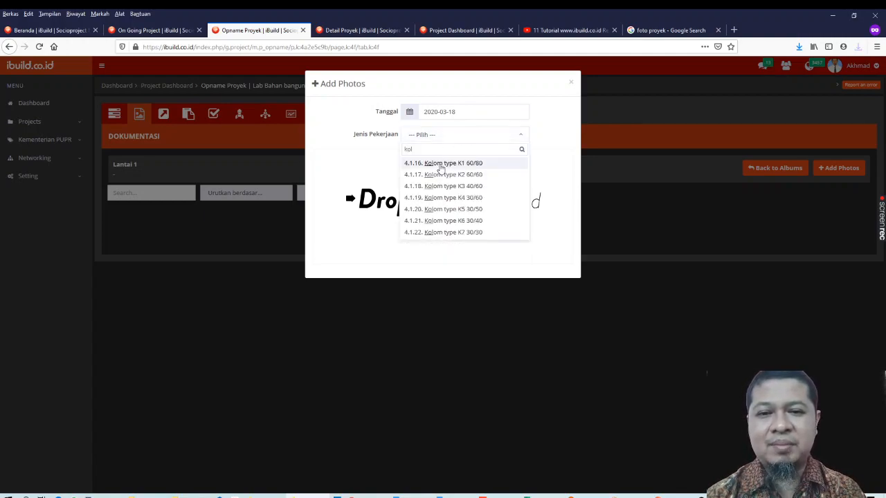
pyautogui.click(441, 166)
# Upload the image foto proyek contoh.jpg from the Pictures folder to the album
pyautogui.click(430, 209)
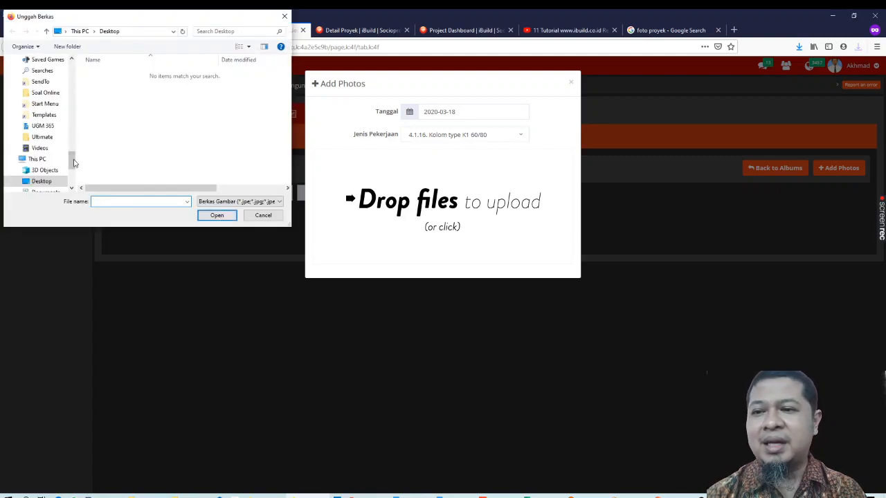
pyautogui.moveTo(72, 163); pyautogui.dragTo(79, 76)
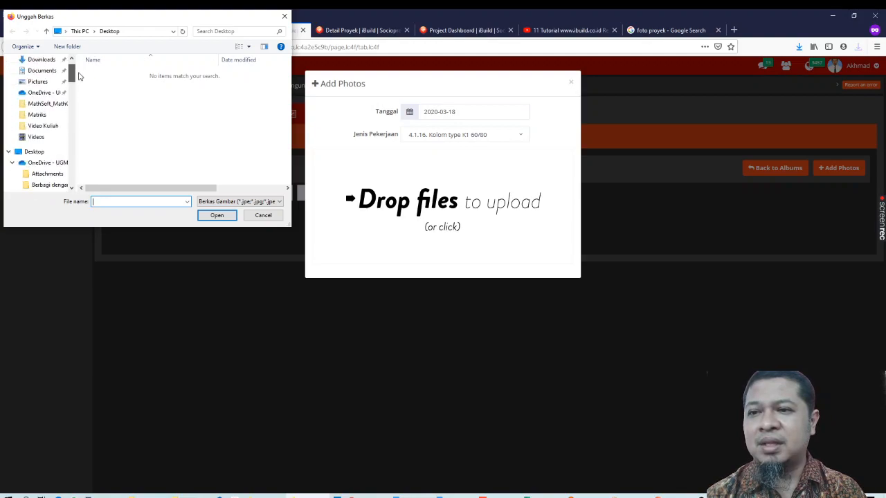
pyautogui.click(37, 82)
pyautogui.doubleClick(271, 88)
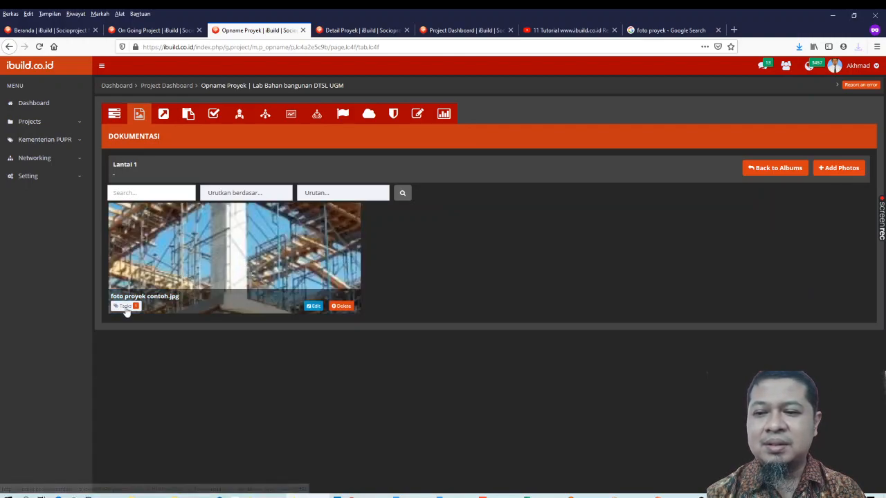
# Open the uploaded photo for job tagging and frame the full height of the upper concrete column with a new tag
pyautogui.click(268, 243)
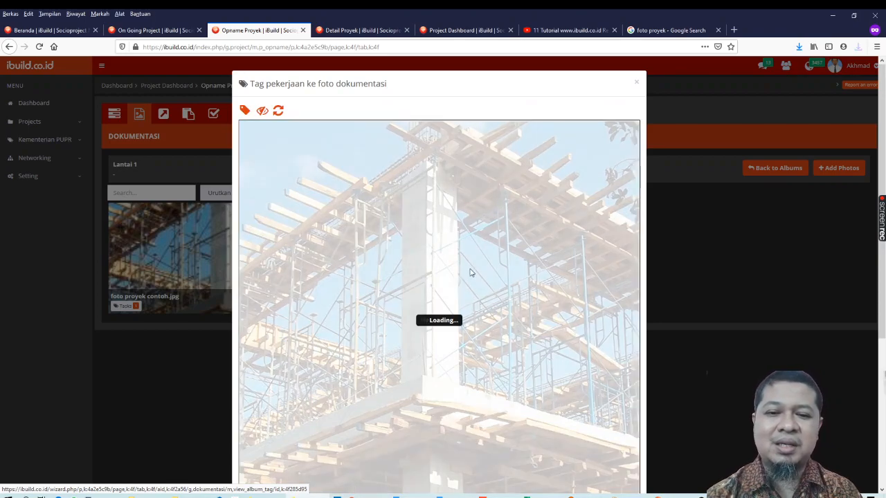
pyautogui.scroll(-2, 471, 274)
pyautogui.scroll(1, 471, 273)
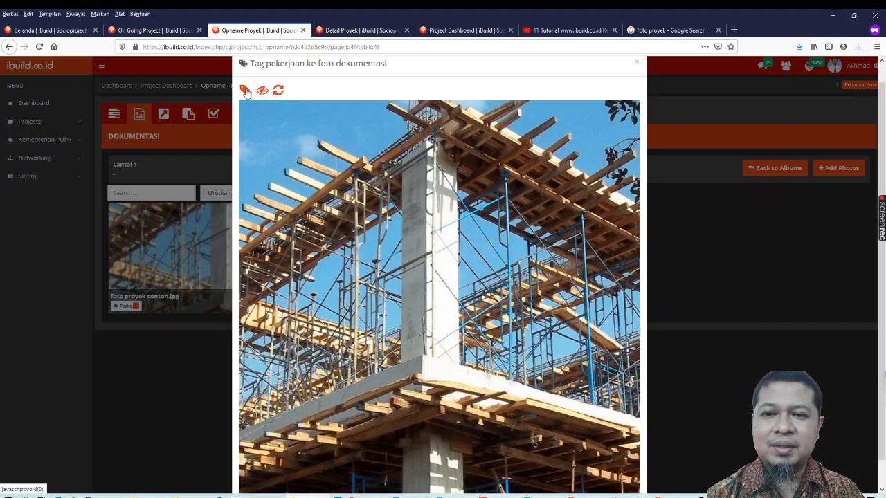
pyautogui.scroll(-1, 267, 80)
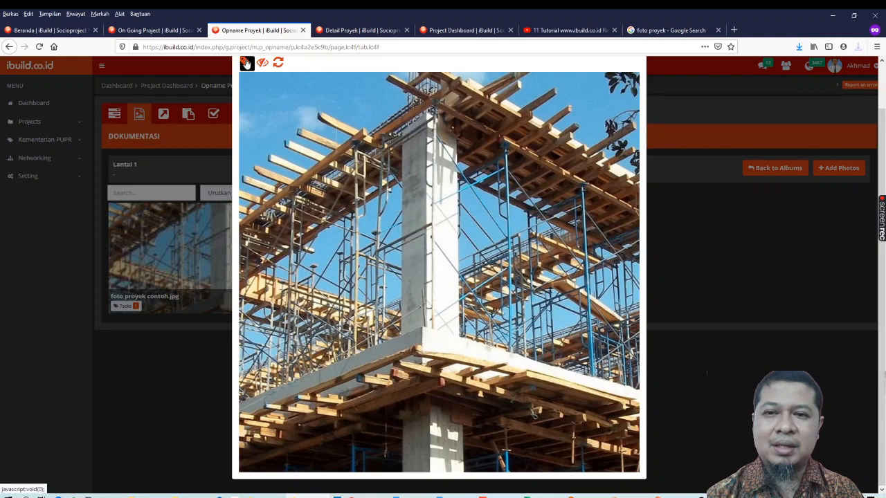
pyautogui.click(245, 63)
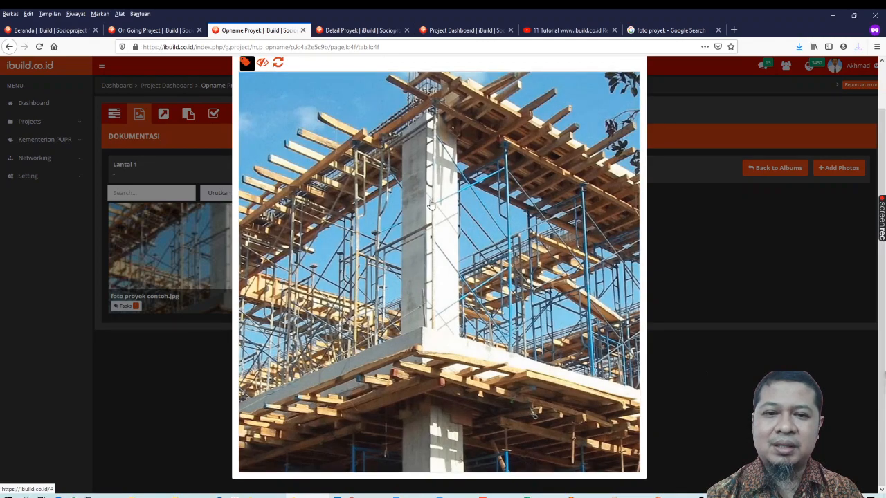
pyautogui.click(425, 185)
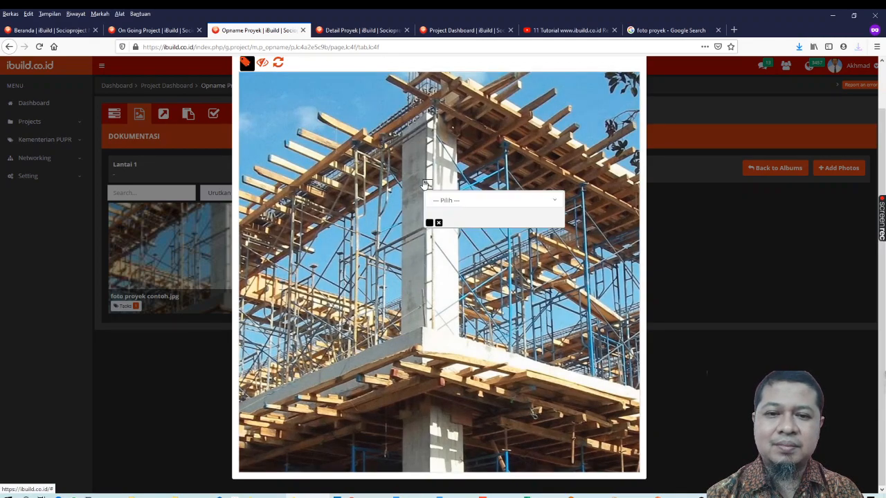
pyautogui.moveTo(432, 188); pyautogui.dragTo(399, 123)
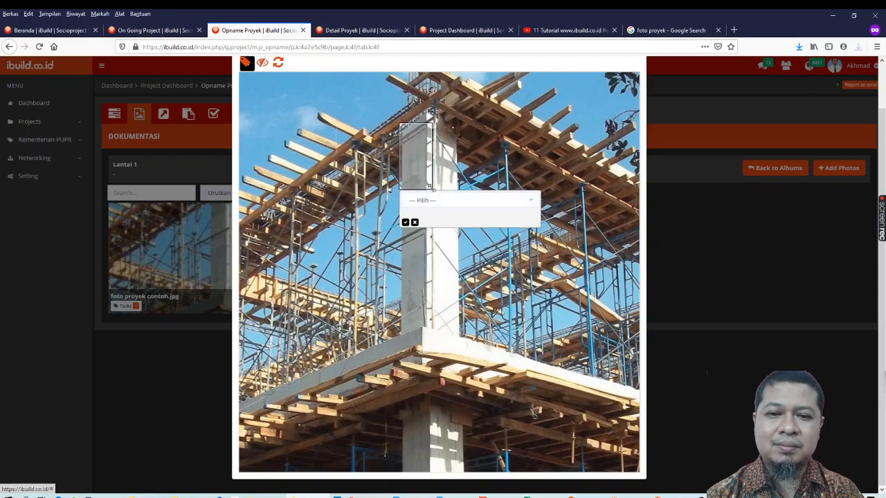
pyautogui.moveTo(432, 188); pyautogui.dragTo(455, 326)
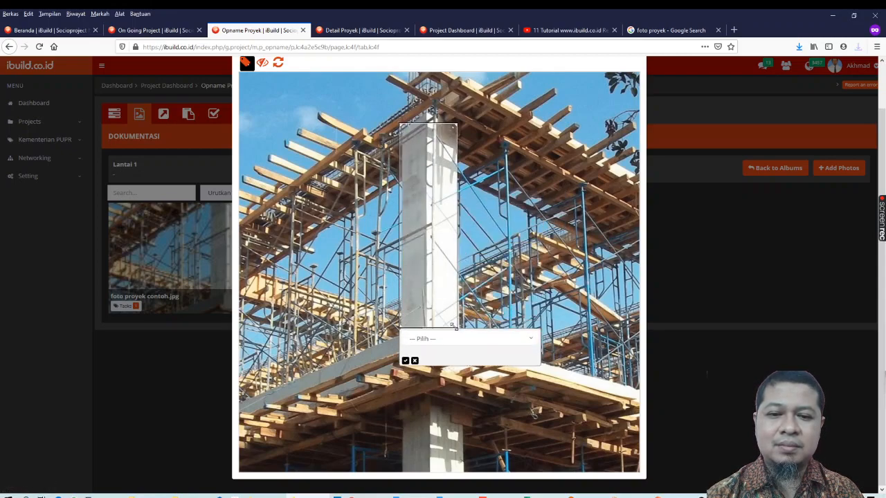
# Assign the job 4.1.18. Kolom type K3 40/60 to the upper column's tag and save it
pyautogui.click(466, 341)
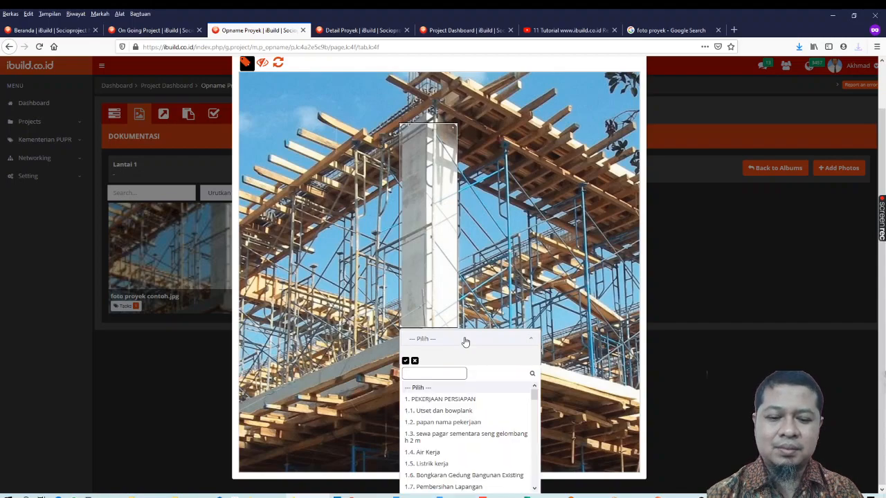
pyautogui.write('kol')
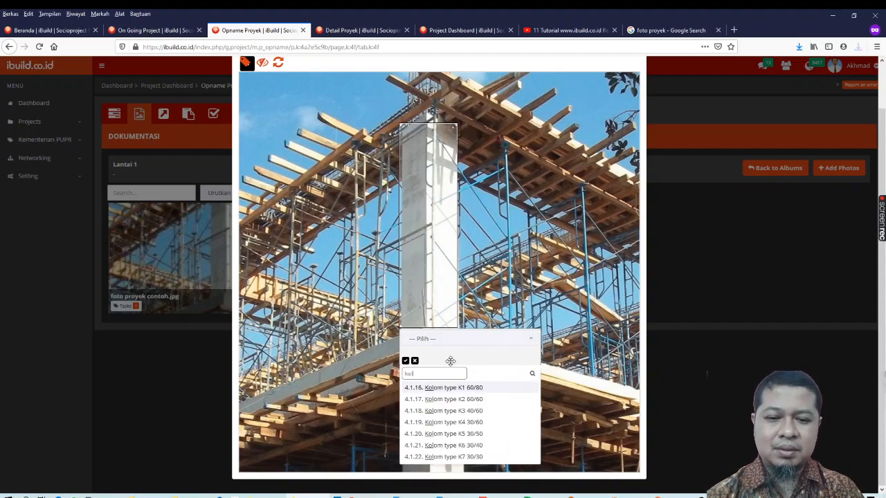
pyautogui.click(459, 411)
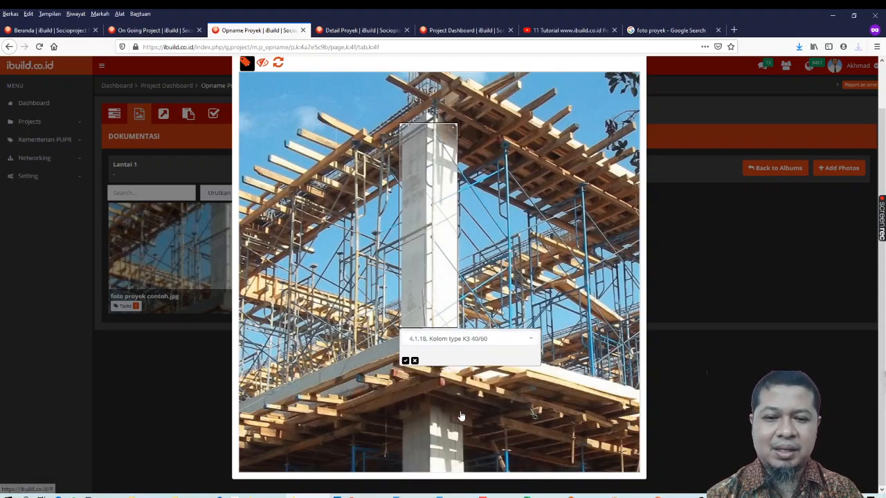
pyautogui.click(406, 361)
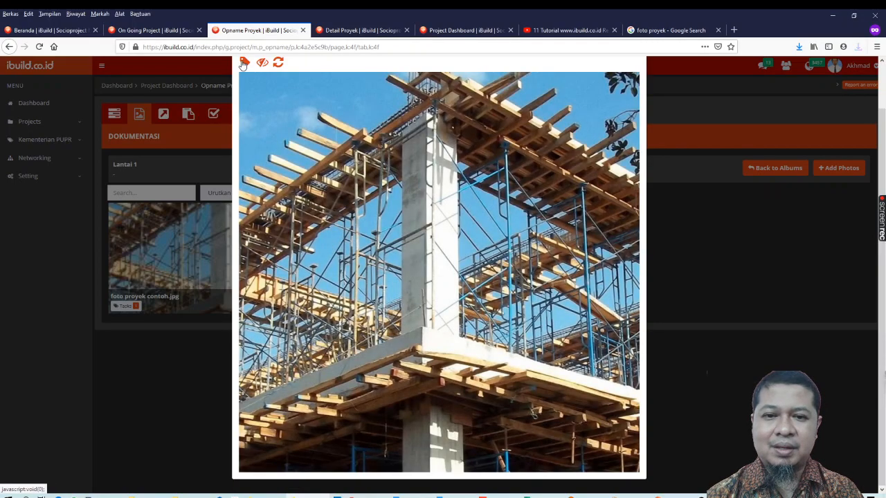
# Add another tag to the photo and frame the lower column beneath the formwork
pyautogui.click(245, 63)
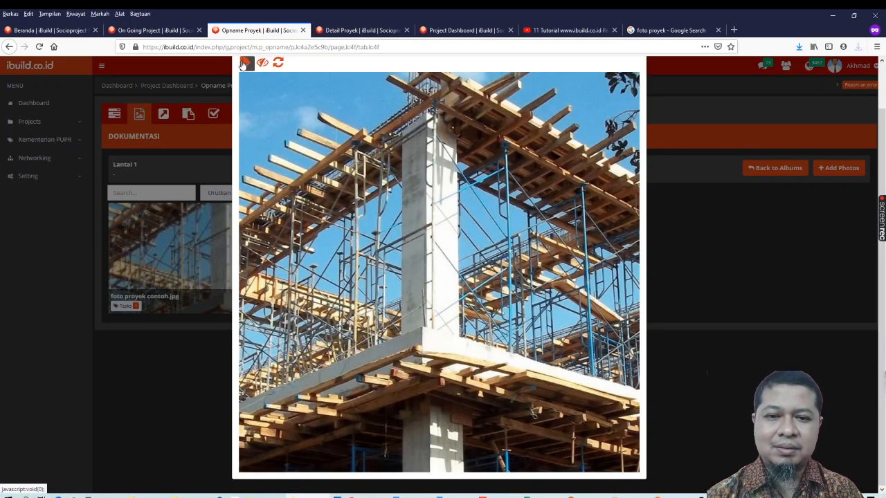
pyautogui.click(433, 408)
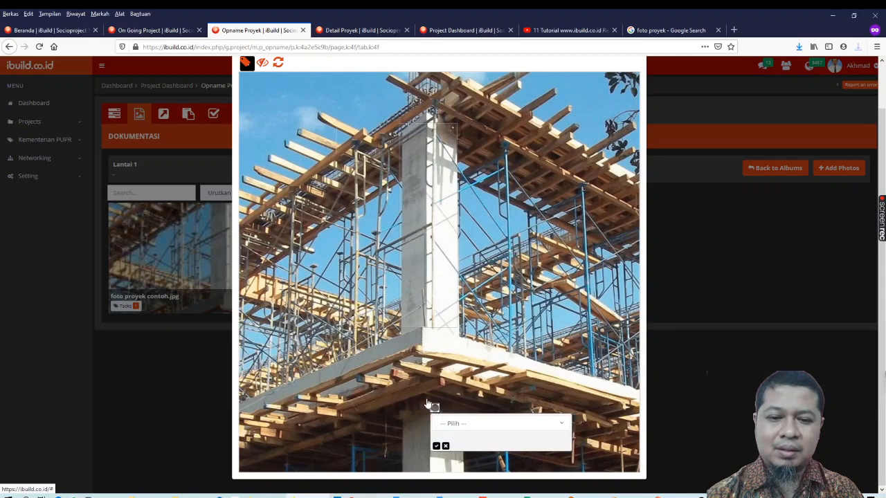
pyautogui.moveTo(434, 407); pyautogui.dragTo(459, 466)
# Assign the job 4.1.20. Kolom type K5 30/50 to the lower column's tag, save it and close the photo tagging
pyautogui.click(459, 478)
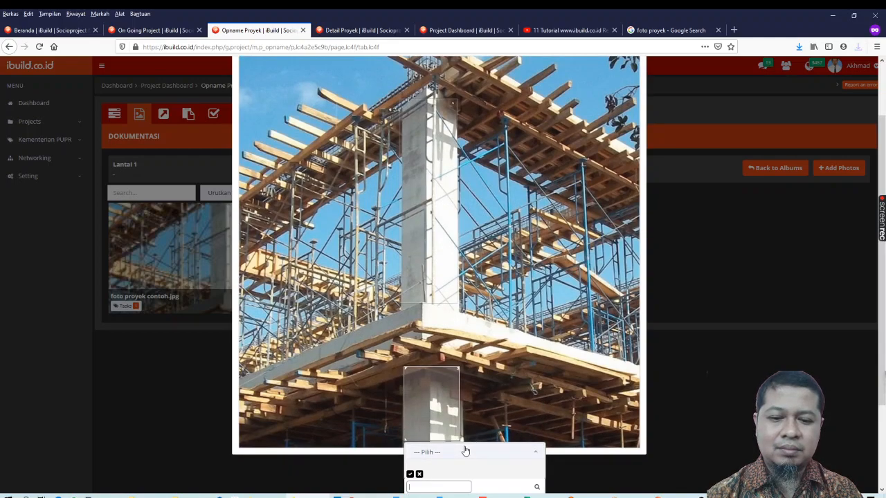
pyautogui.write('o')
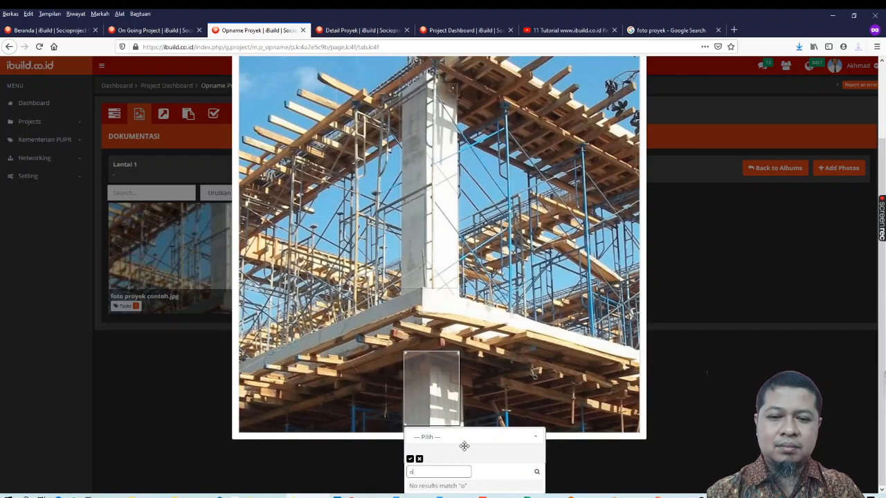
pyautogui.write('kolom')
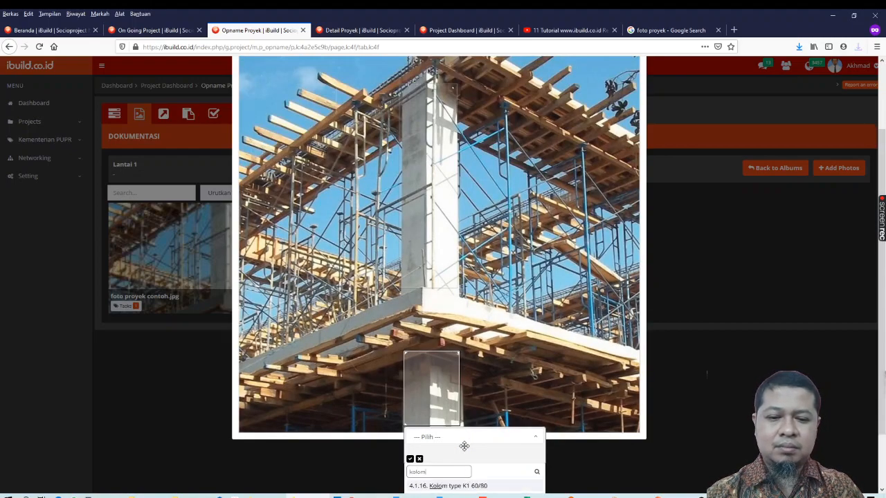
pyautogui.scroll(-2, 464, 447)
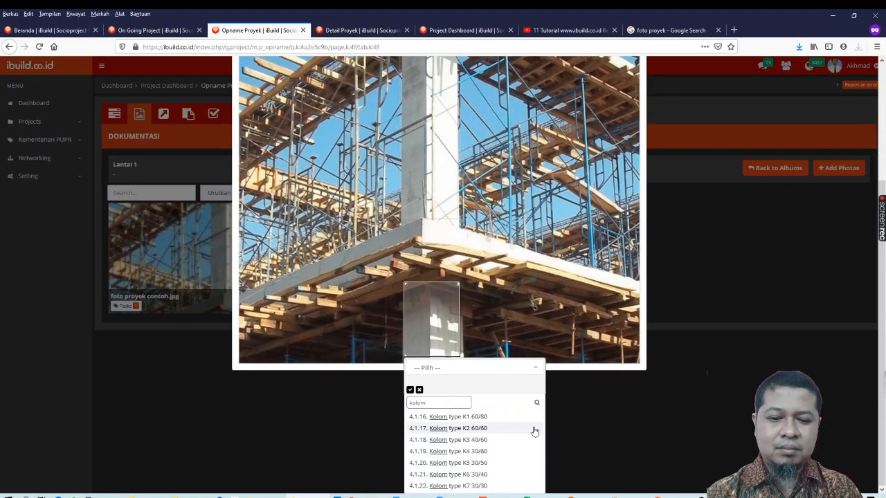
pyautogui.click(467, 462)
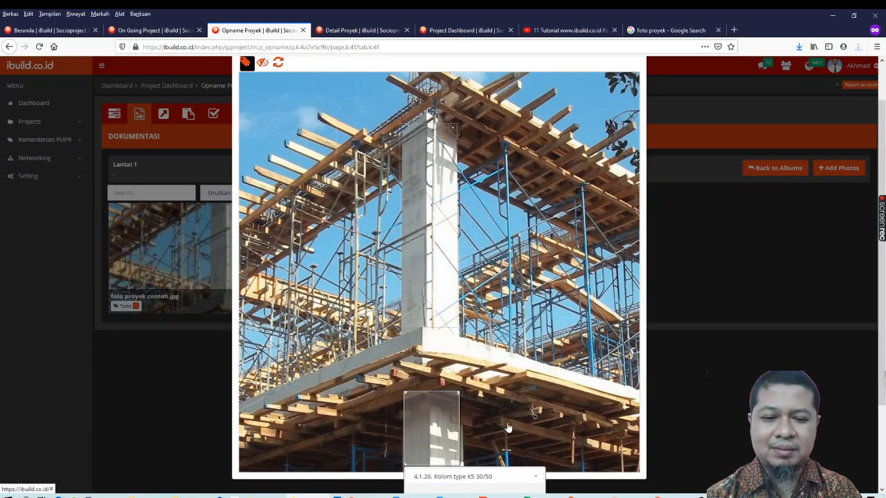
pyautogui.scroll(-1, 507, 427)
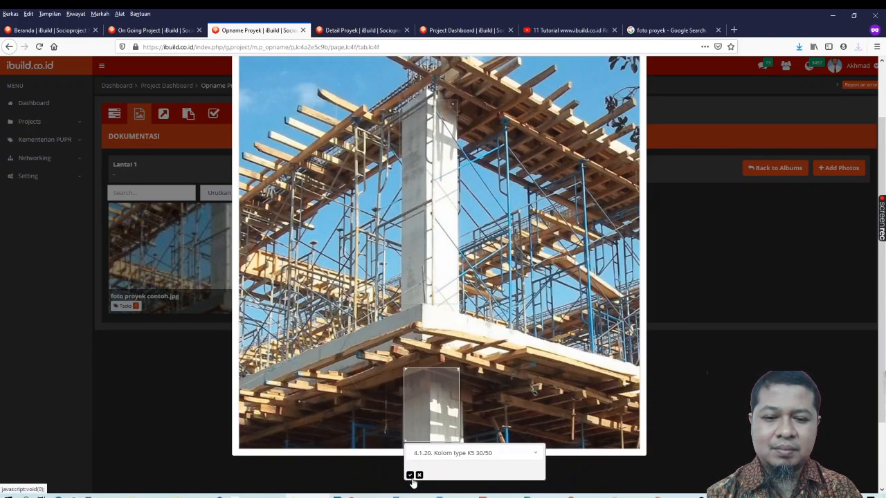
pyautogui.click(410, 476)
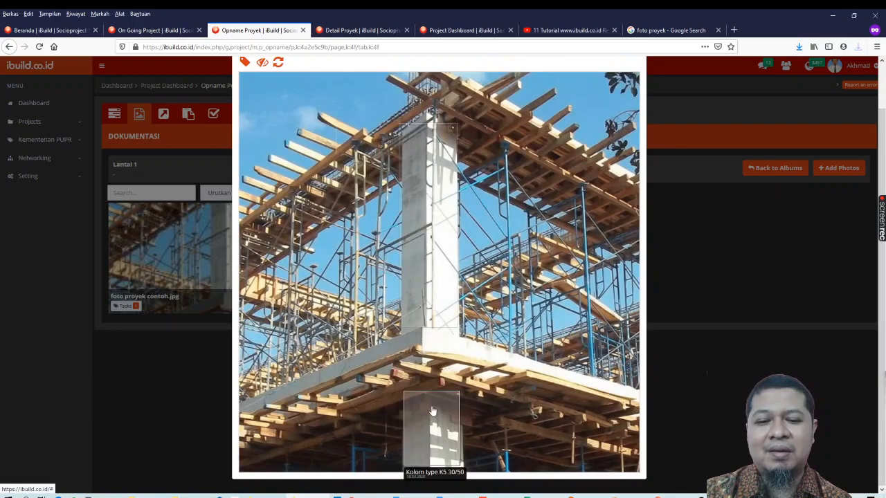
pyautogui.scroll(2, 526, 257)
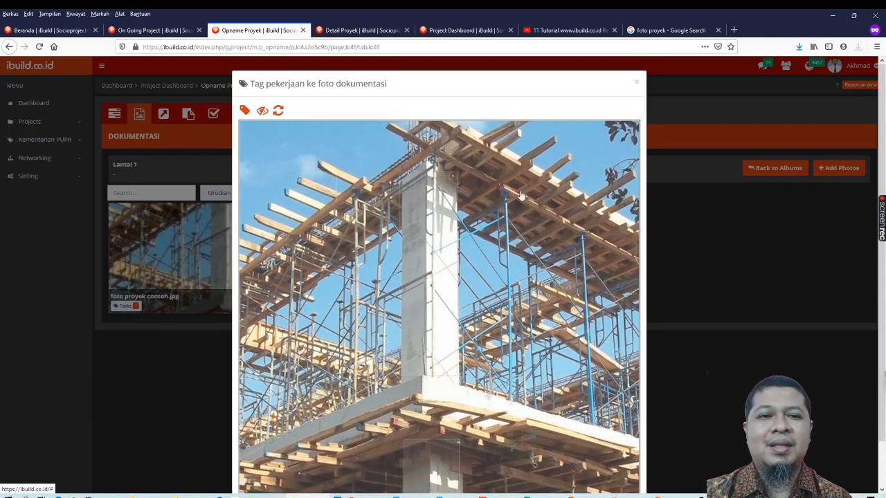
pyautogui.click(637, 84)
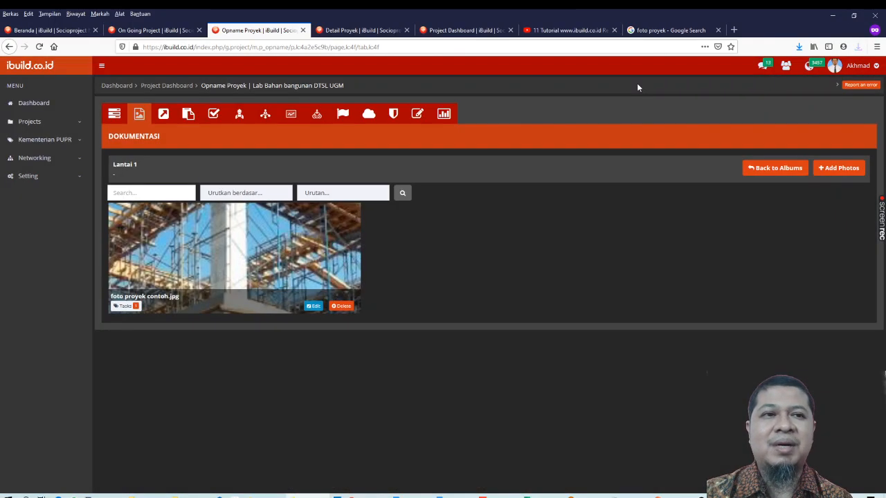